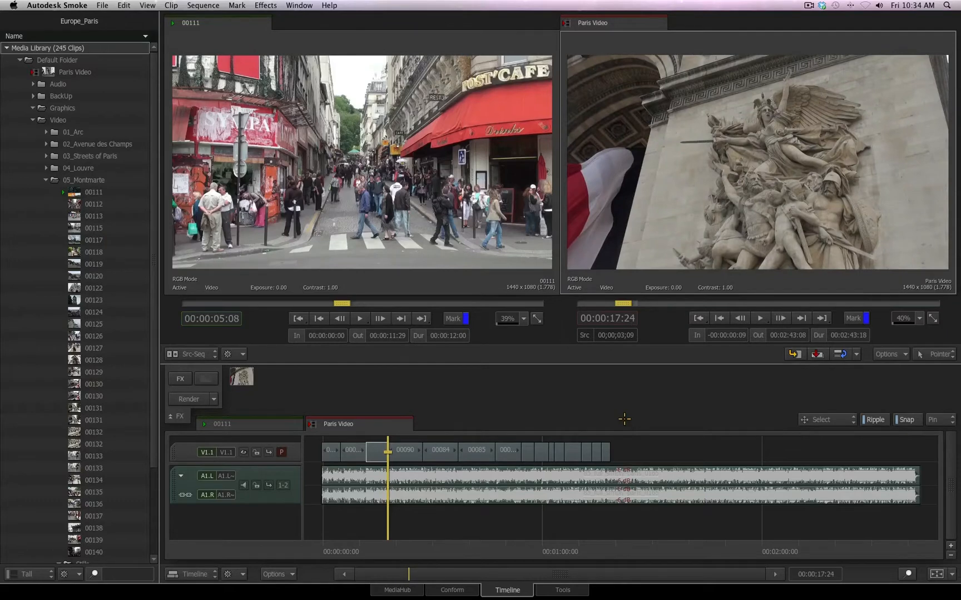
Step backward one frame at a time through the Paris Video sequence and scrub back to 00:00:16:14
key("k+j")
key("k+j")
key("k+j")
key("k+j")
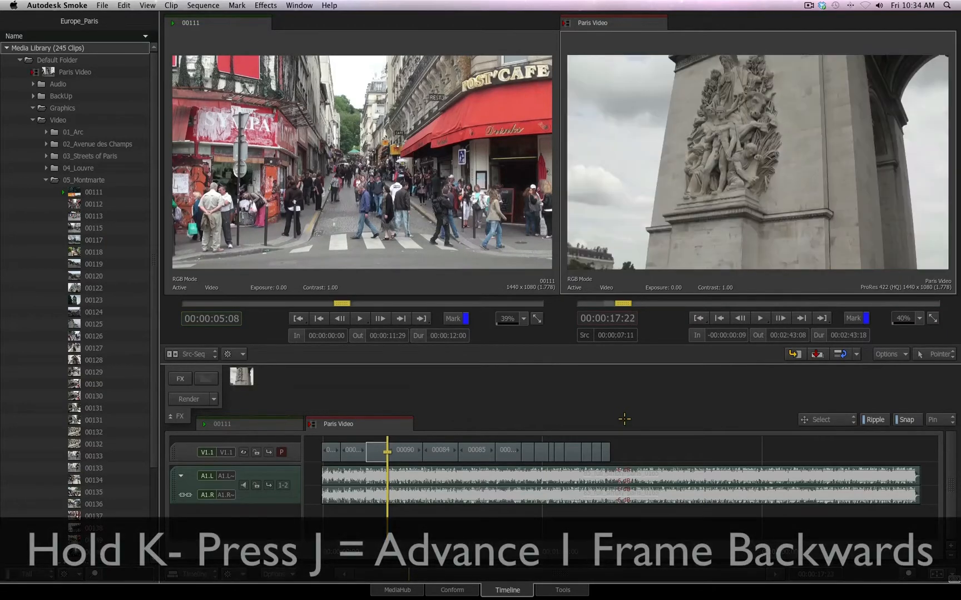
key("k+j")
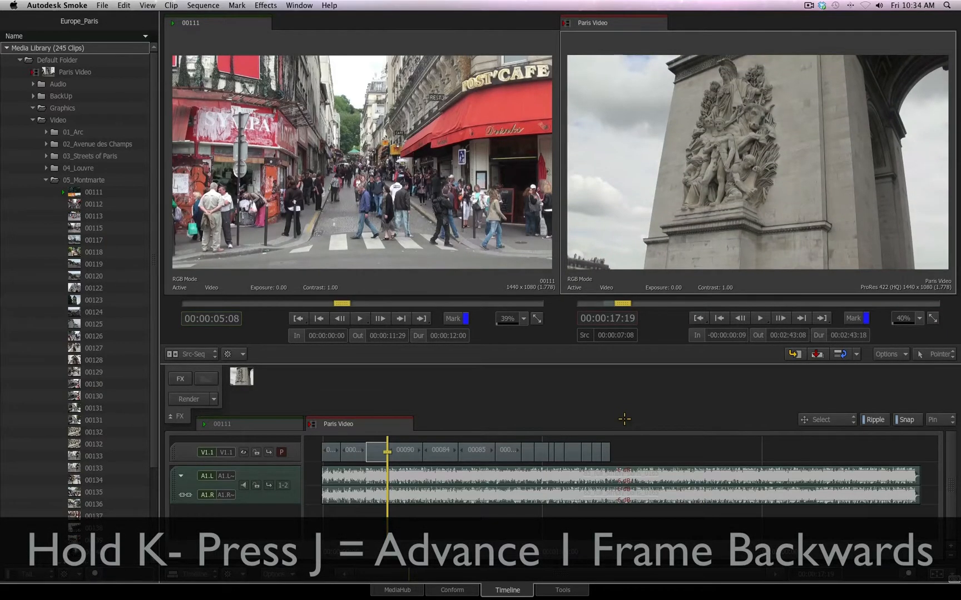
key("k+j")
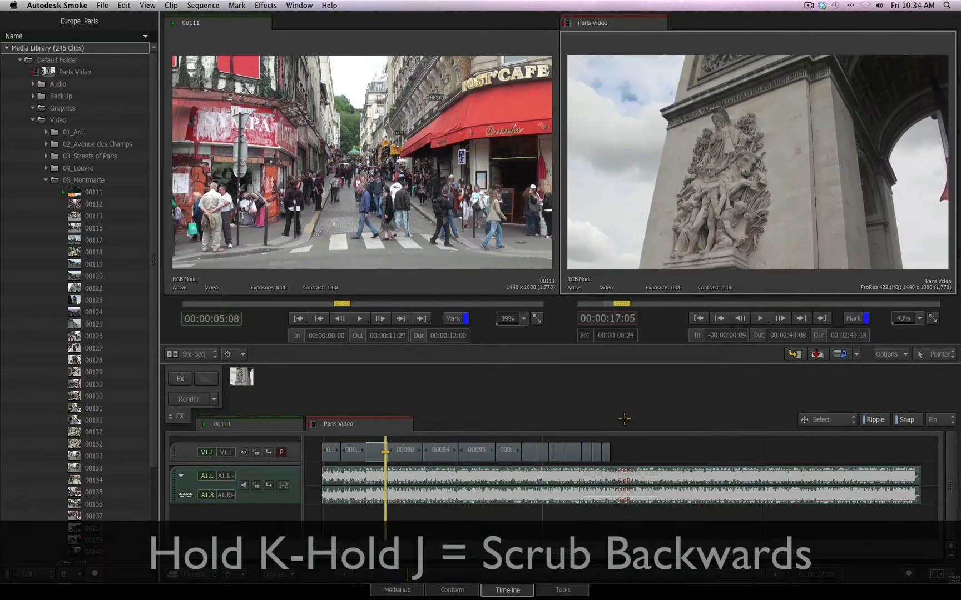
key("k+j")
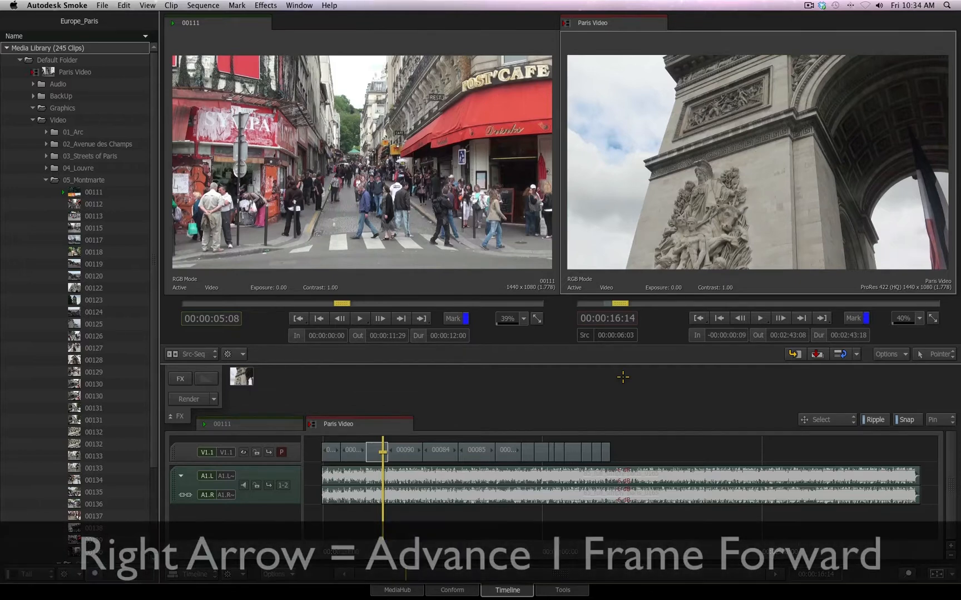
Advance the Paris Video playhead forward one frame at a time to 00:00:16:25
key("Right")
key("Right")
key("Right")
key("Right")
key("Right")
key("Right")
key("Right")
key("Right")
key("Right")
key("Right")
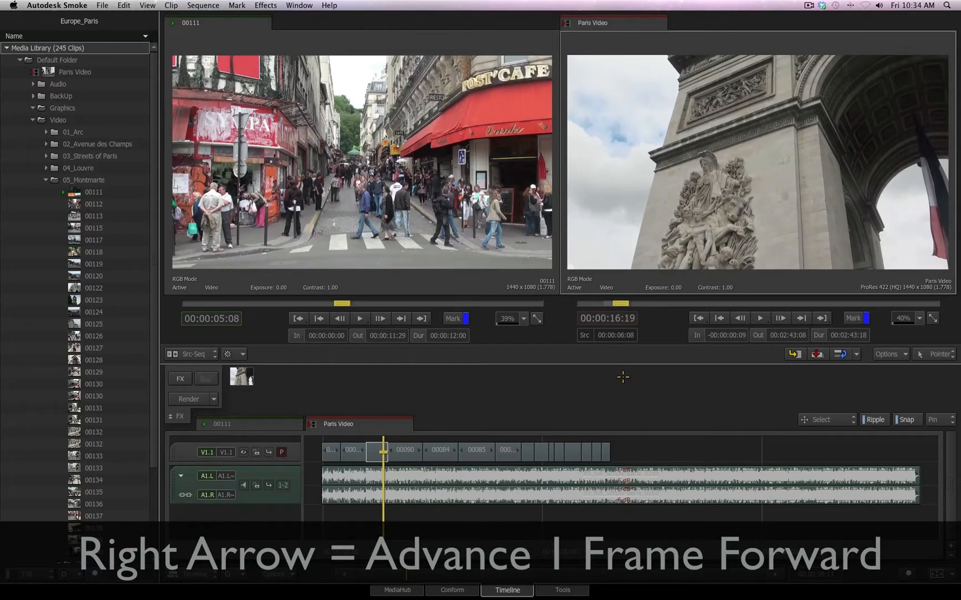
key("Right")
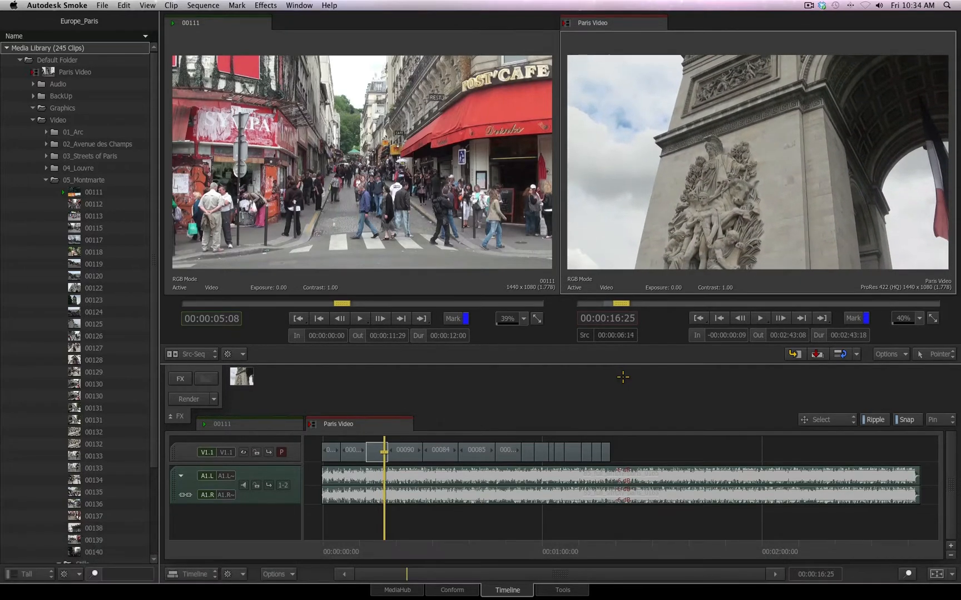
Move the Paris Video playhead backward one frame at a time to 00:00:16:18
key("Left")
key("Left")
key("Left")
key("Left")
key("Left")
key("Left")
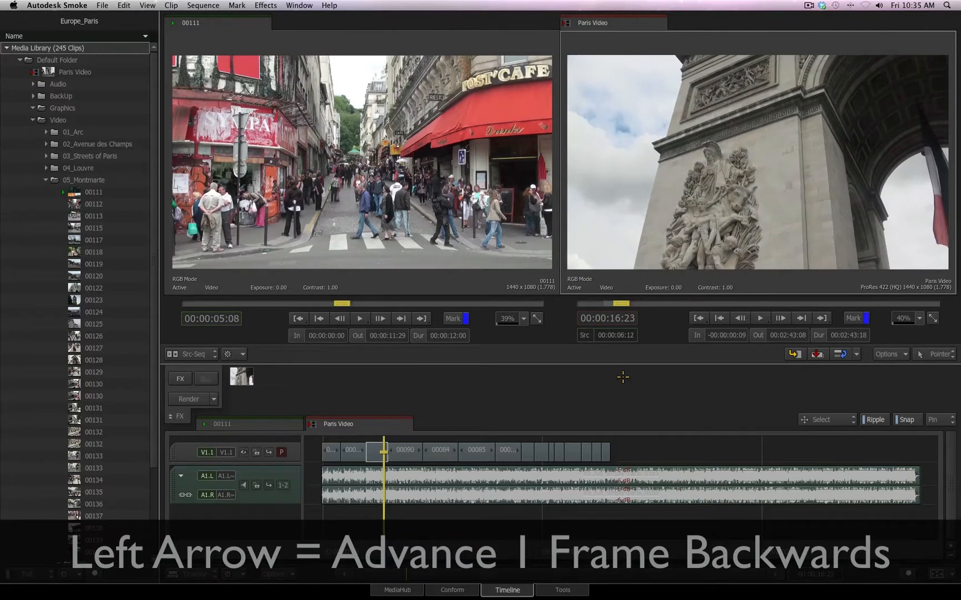
key("Left")
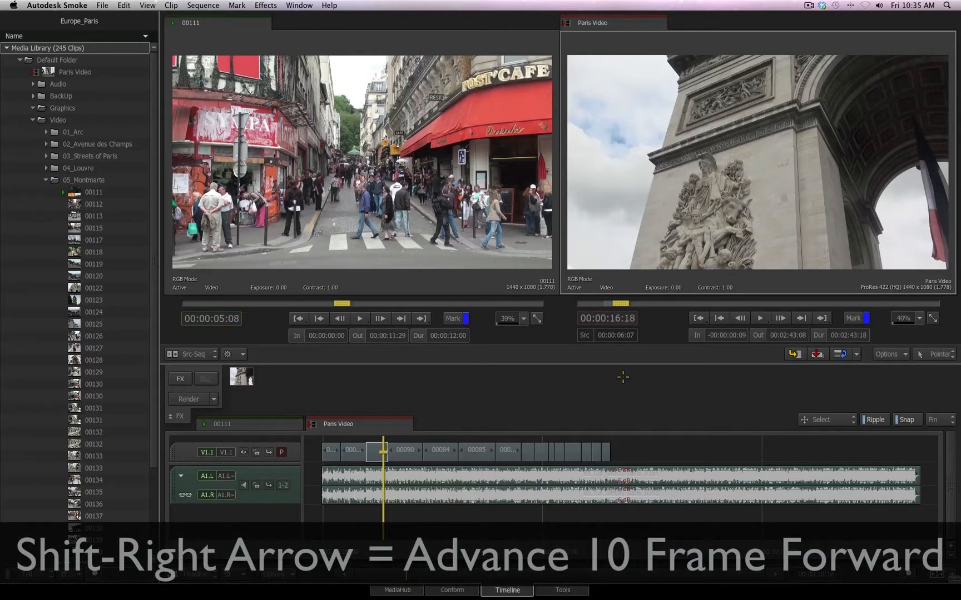
Jump the playhead forward in 10-frame increments to 00:00:17:18
key("shift+Right")
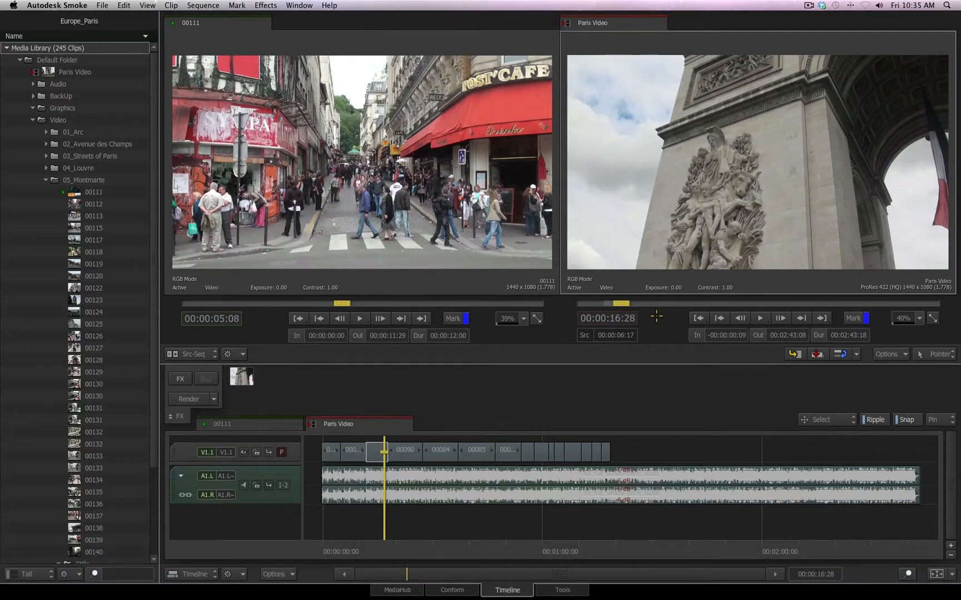
key("shift+Right")
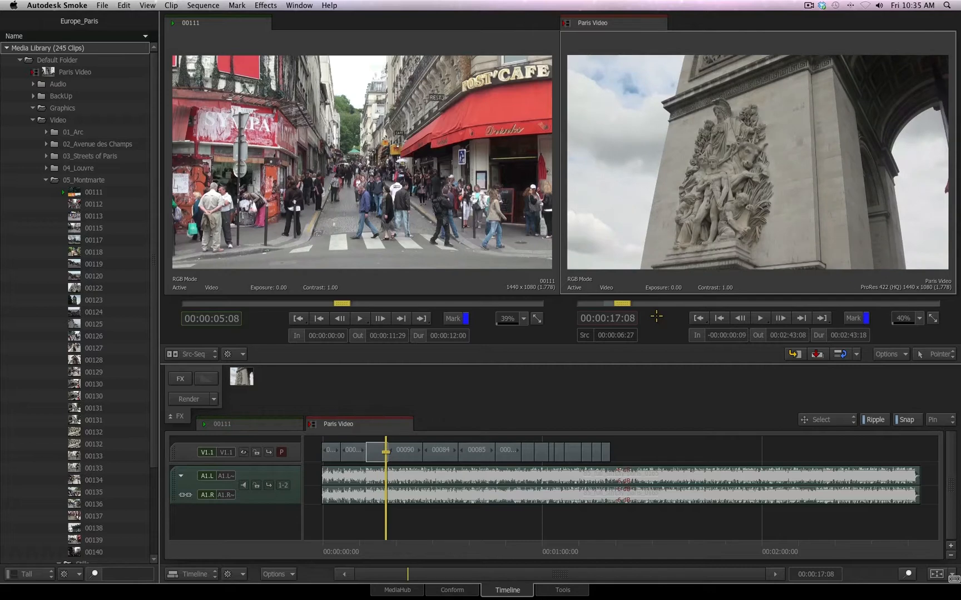
key("shift+Right")
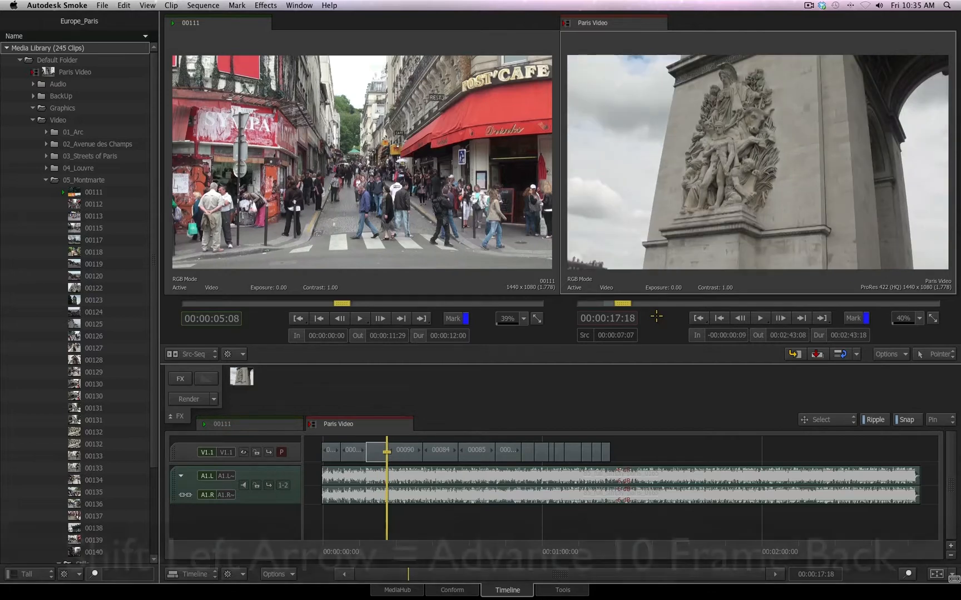
Jump the playhead backward in 10-frame increments to 00:00:16:08
key("shift+Left")
key("shift+Left")
key("shift+Left")
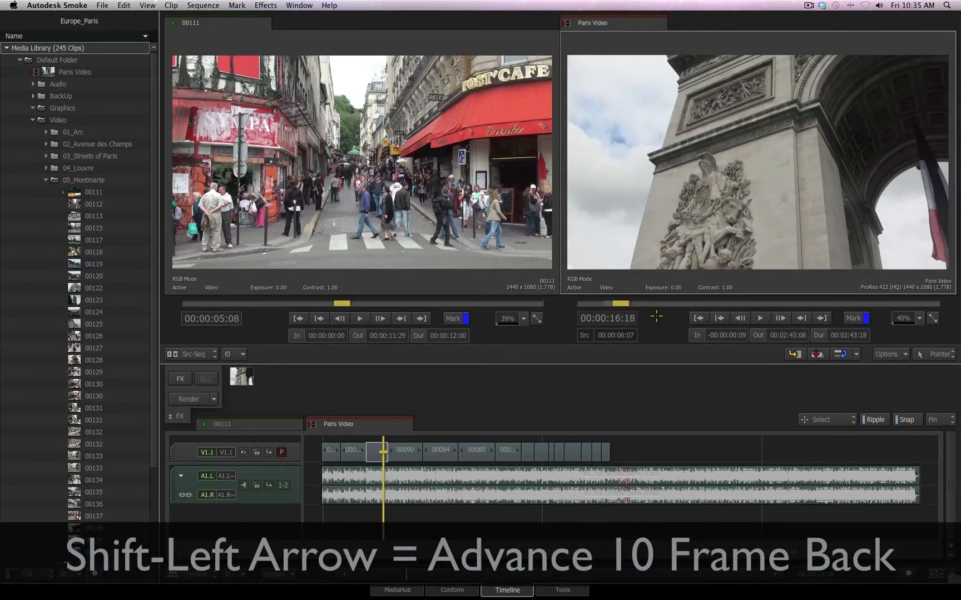
key("shift+Left")
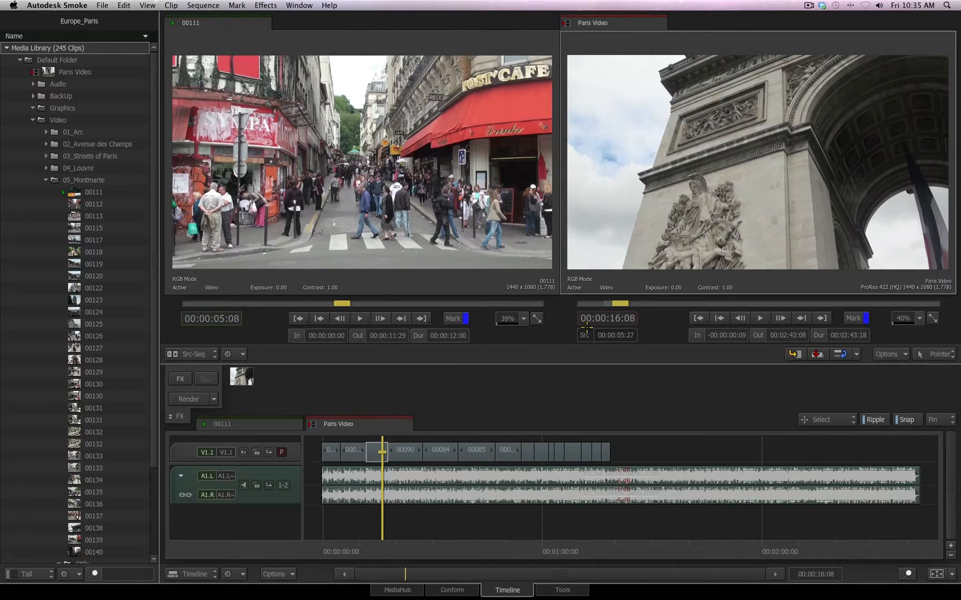
Open the timecode calculator for Paris Video and add 22 frames to the current position
left_click(625, 320)
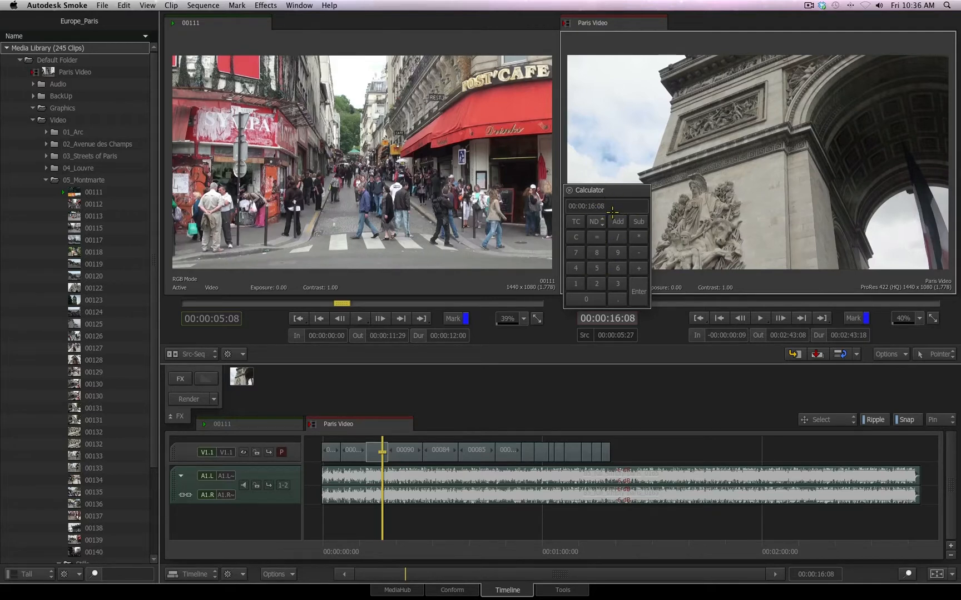
left_click(578, 221)
left_click(570, 222)
left_click(595, 222)
left_click(596, 284)
left_click(597, 283)
left_click(623, 224)
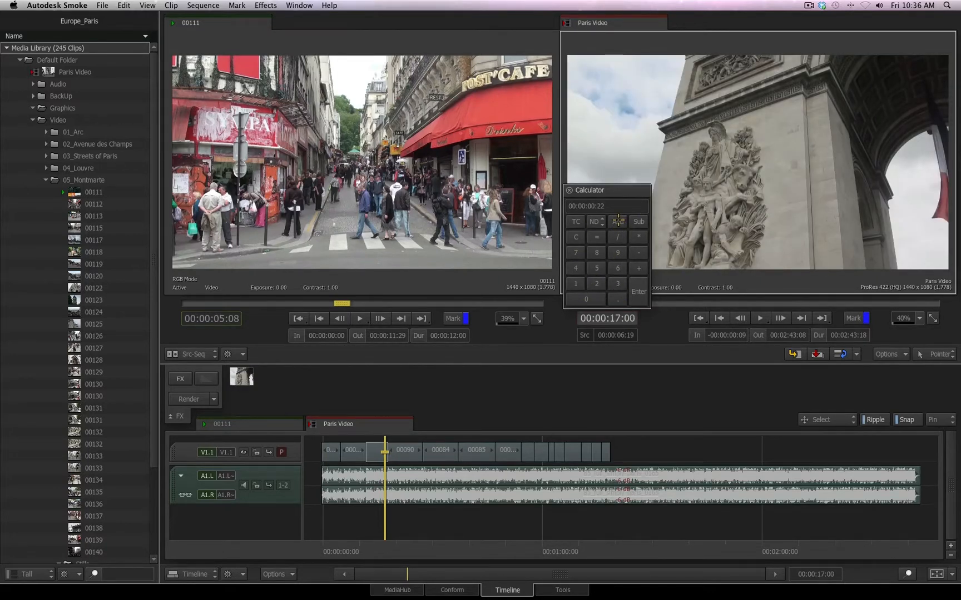
Subtract 22 frames from the position five times and add 22 frames once, landing at 00:00:14:02
left_click(637, 222)
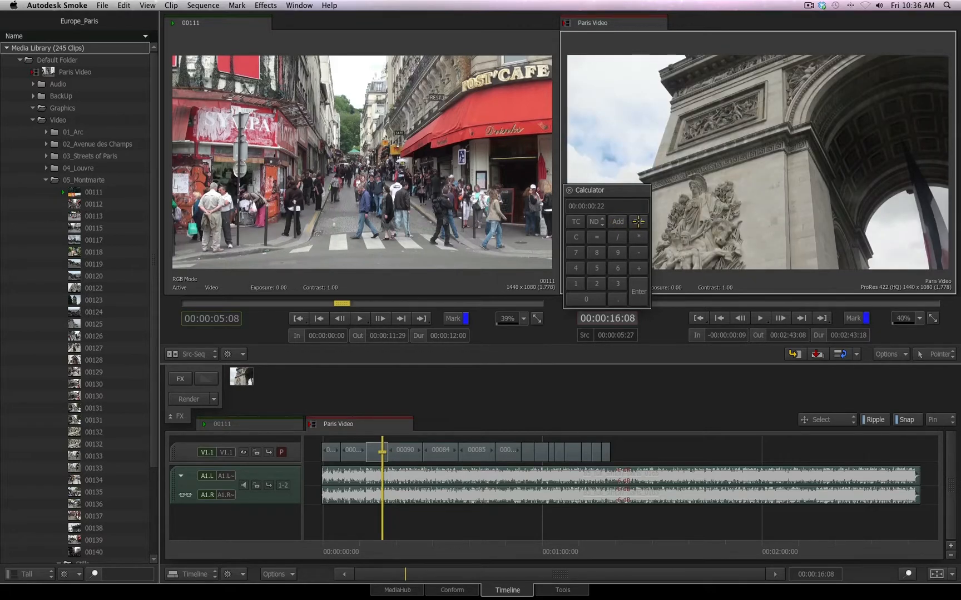
left_click(638, 221)
left_click(639, 221)
left_click(640, 222)
left_click(639, 222)
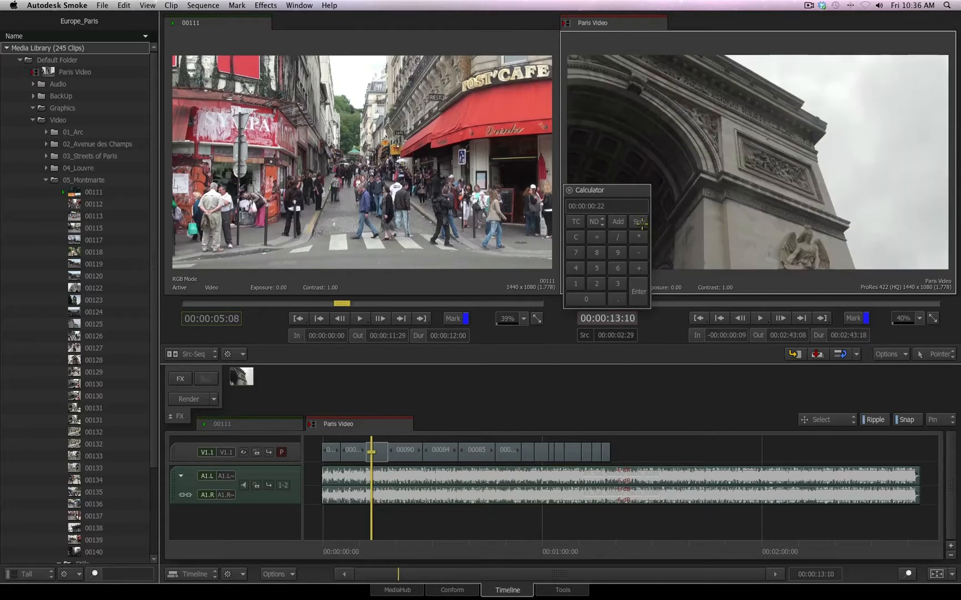
left_click(621, 222)
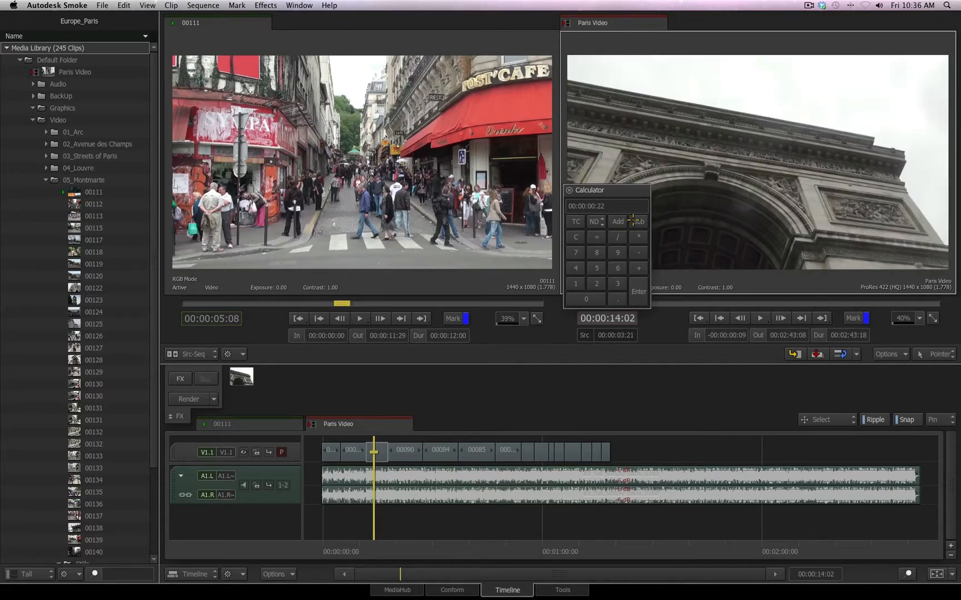
Send the Paris Video playhead to 00:00:18:00 by entering the timecode in the calculator
type("18")
left_click(616, 299)
left_click(638, 291)
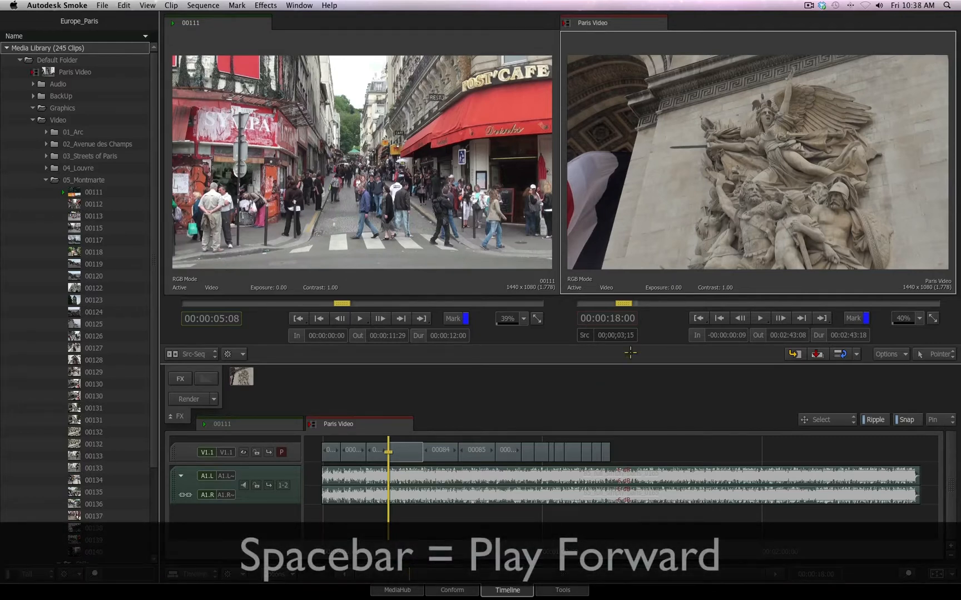
Play Paris Video forward to 00:00:20:24, stop it, play it in reverse, and stop at 00:00:18:17
key("space")
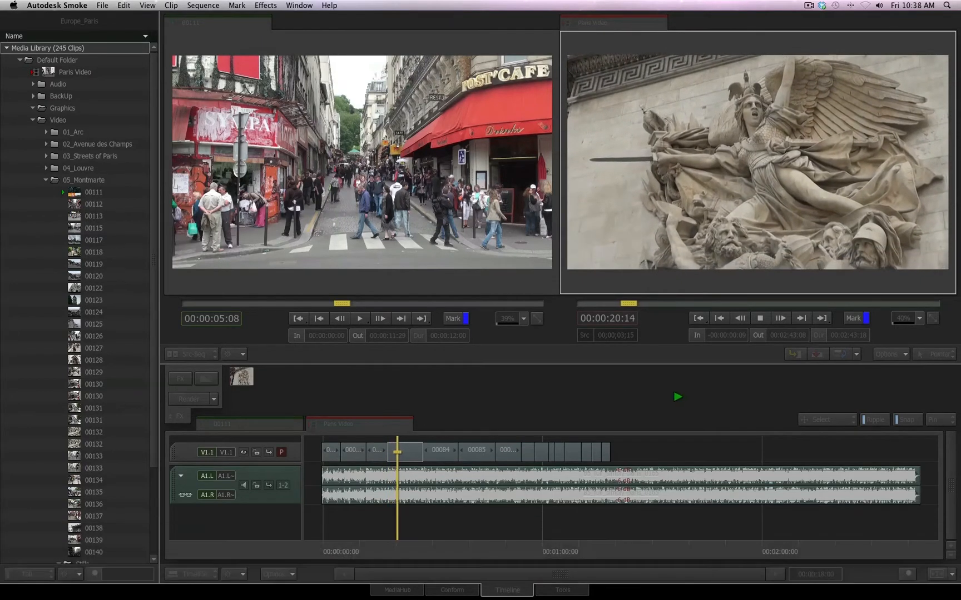
key("space")
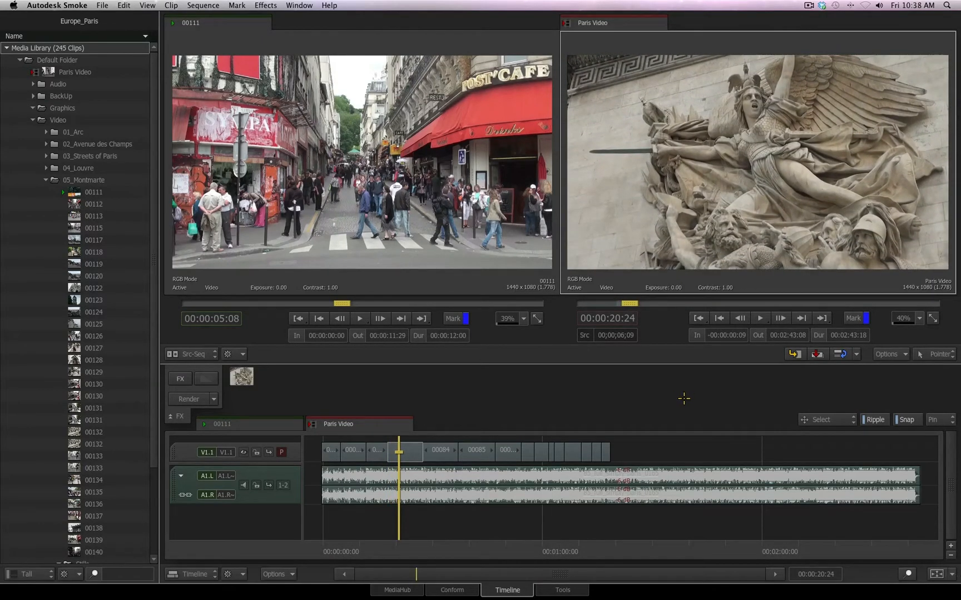
key("shift+space")
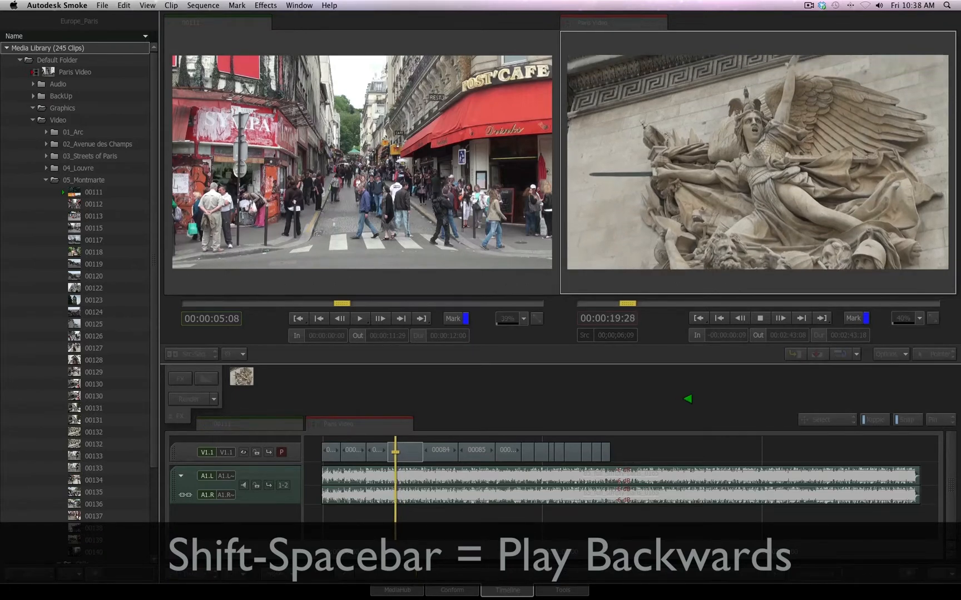
key("space")
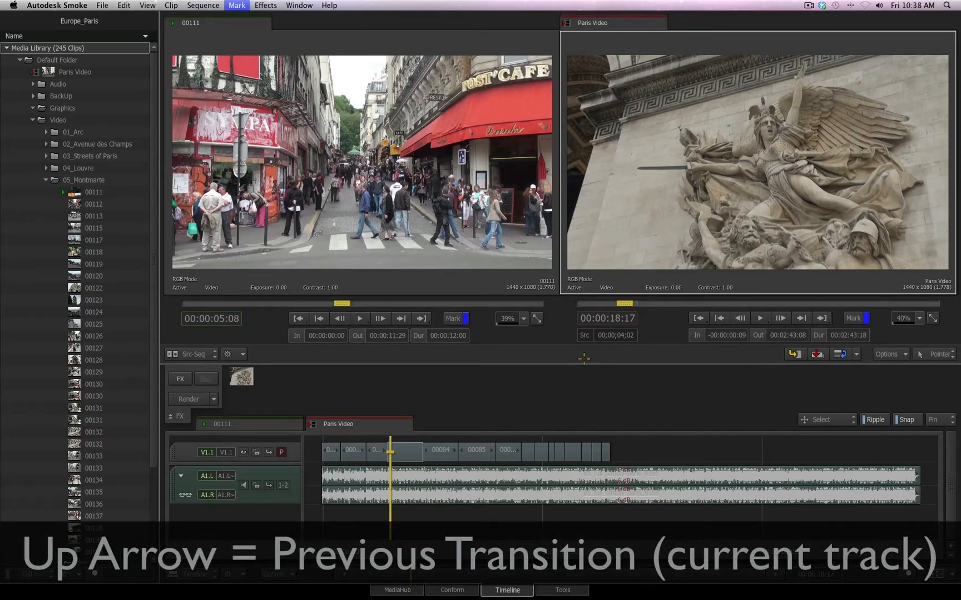
Jump back and forth between the transitions on track V1.1, ending on the cut at 00:00:27:08
key("Up")
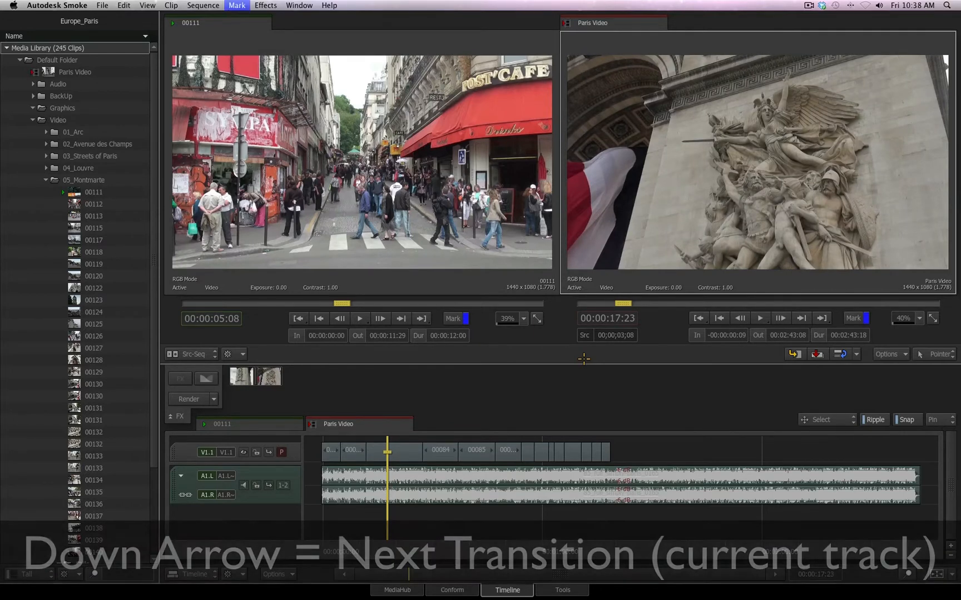
key("Down")
key("Down")
key("Down")
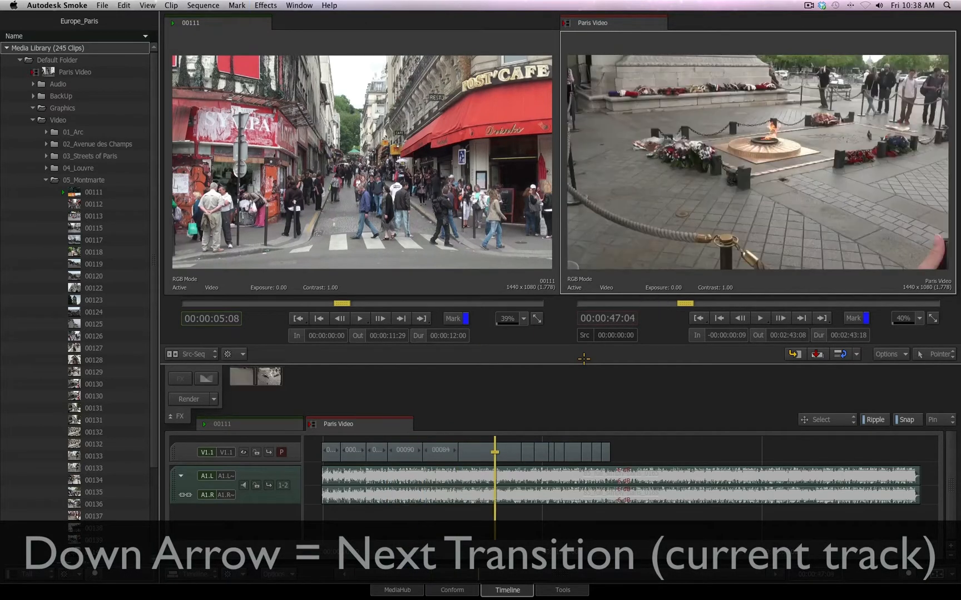
key("Down")
key("Up")
key("Up")
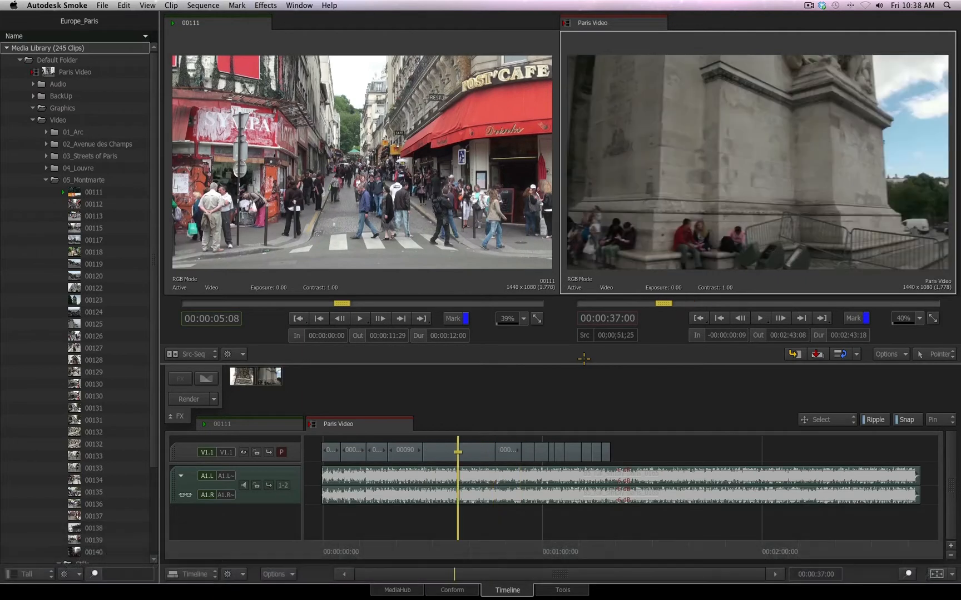
key("Up")
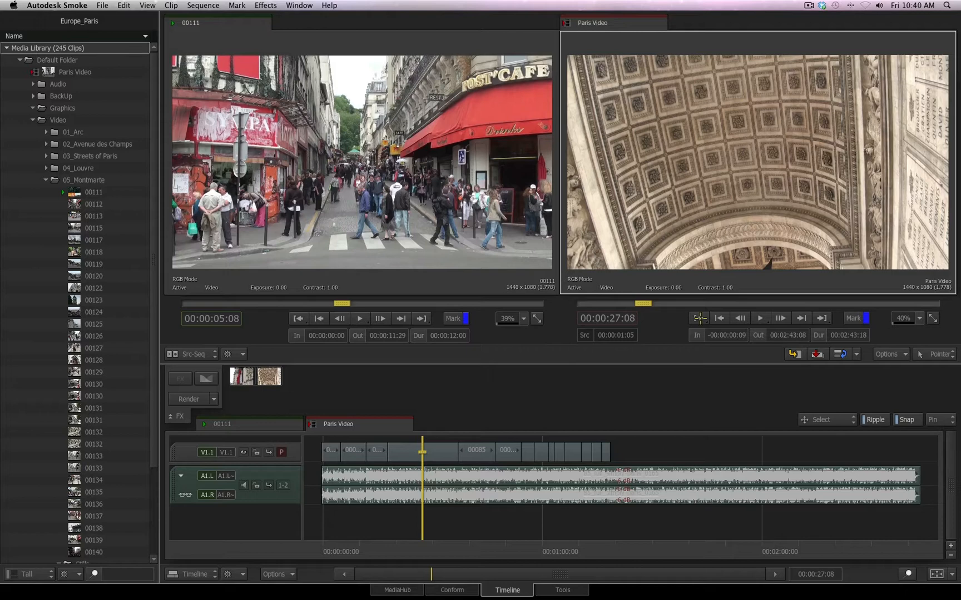
left_click(699, 318)
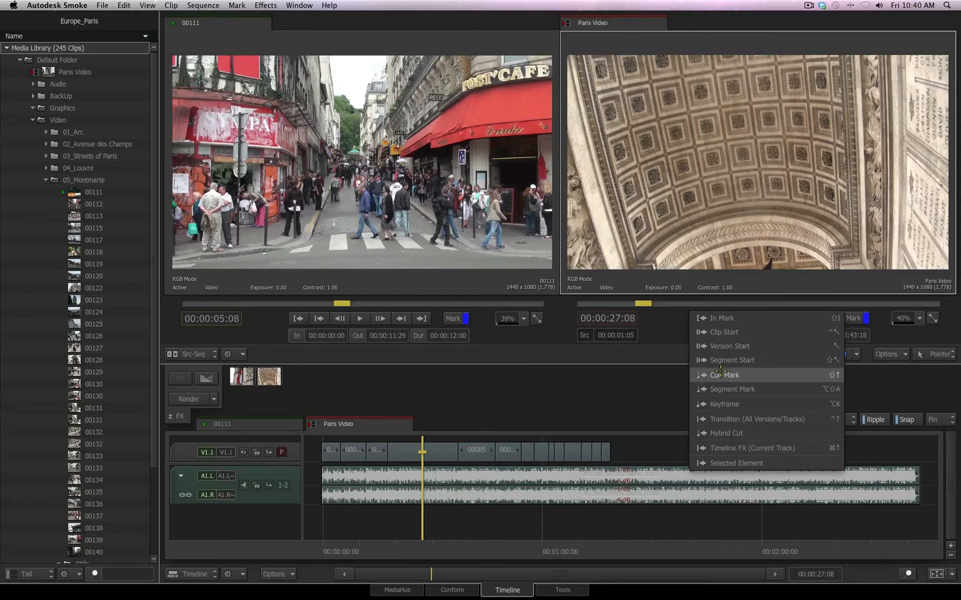
left_click(639, 391)
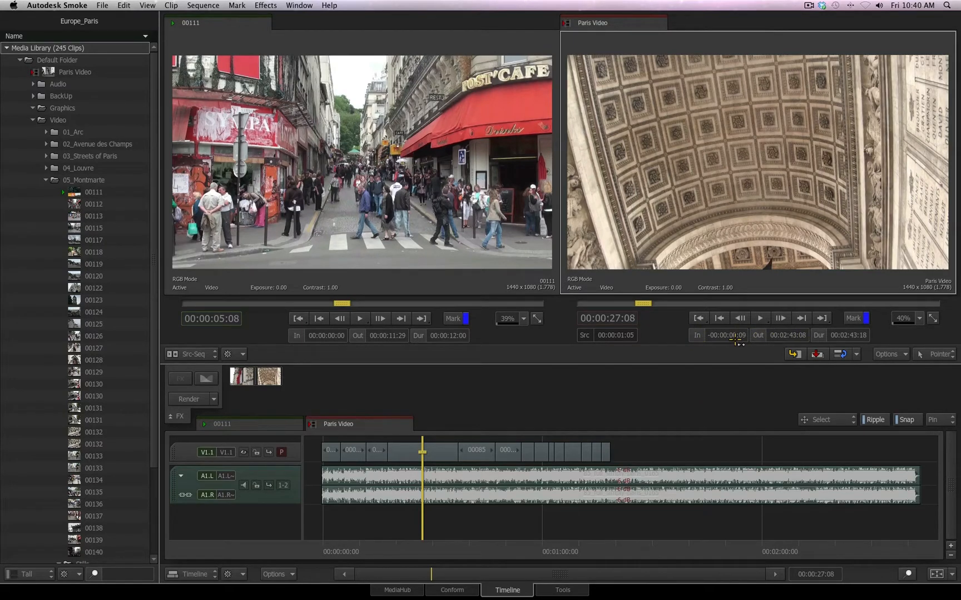
Set the Paris Video In mark at 00:00:27:08 and the Out mark at 00:00:51:14
left_click(696, 335)
left_click_drag(644, 304, 694, 304)
key("o")
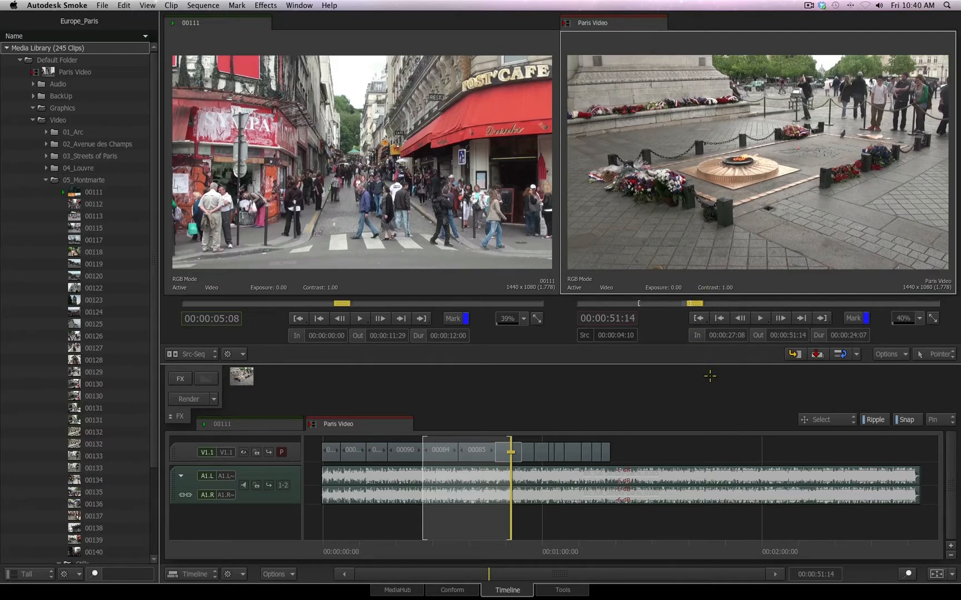
Reset the Out mark to 00:01:12:20 and the In mark to 00:00:11:14 on the Paris Video sequence
left_click_drag(698, 303, 743, 303)
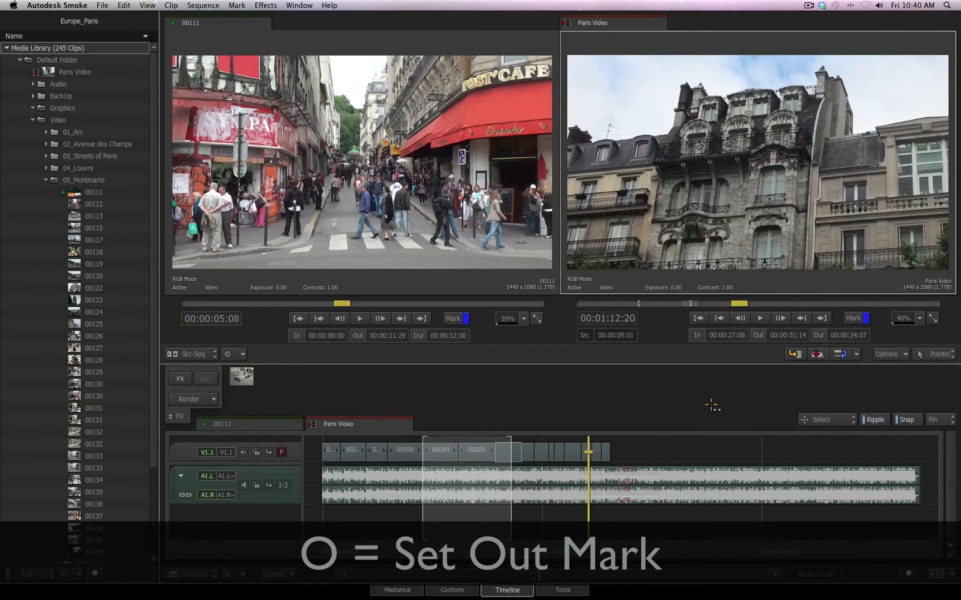
key("o")
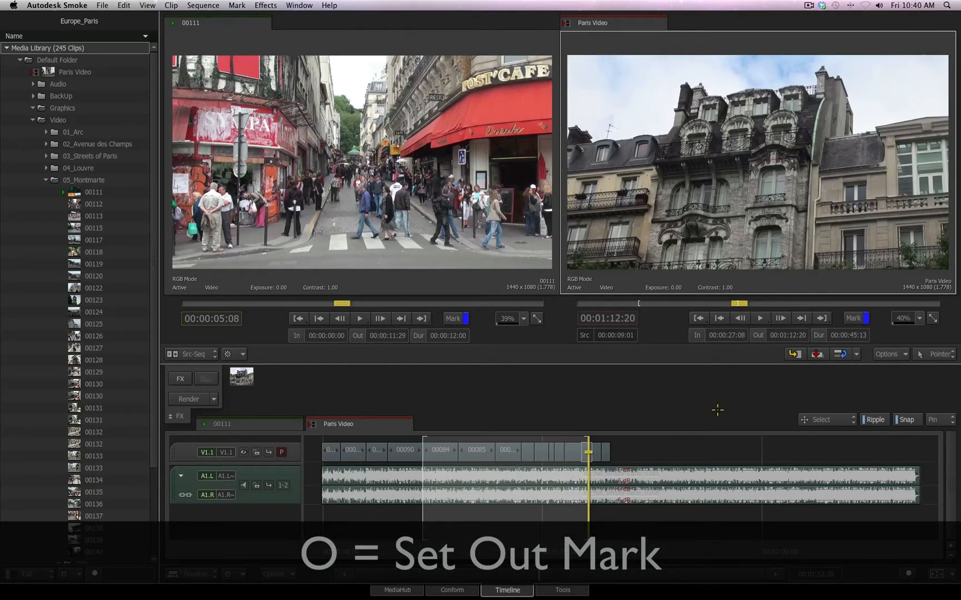
left_click_drag(739, 303, 611, 306)
key("i")
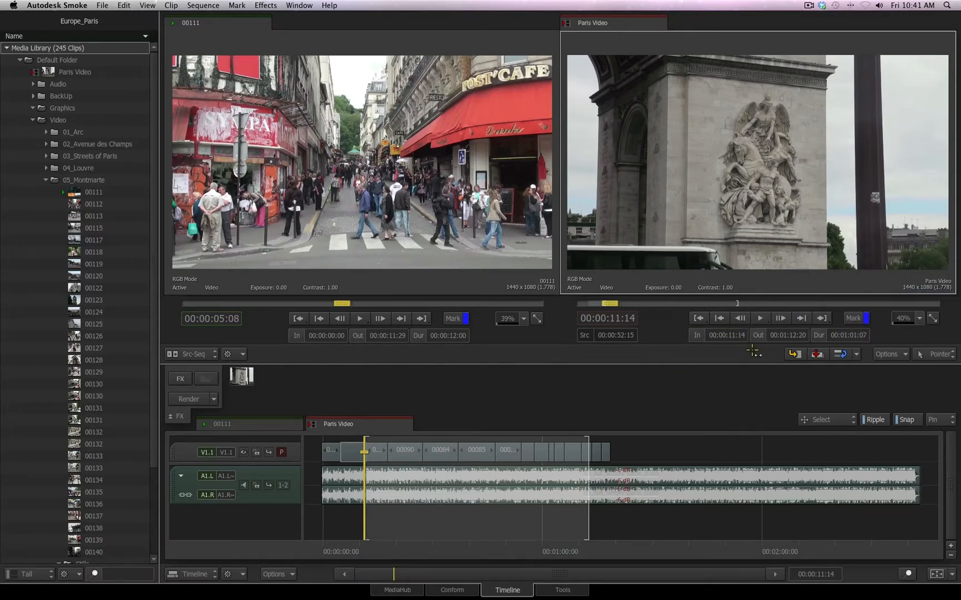
Change the In mark timecode to 00:00:13:01 and jump the playhead to it
left_click(739, 336)
left_click(689, 209)
left_click_drag(729, 332, 781, 339)
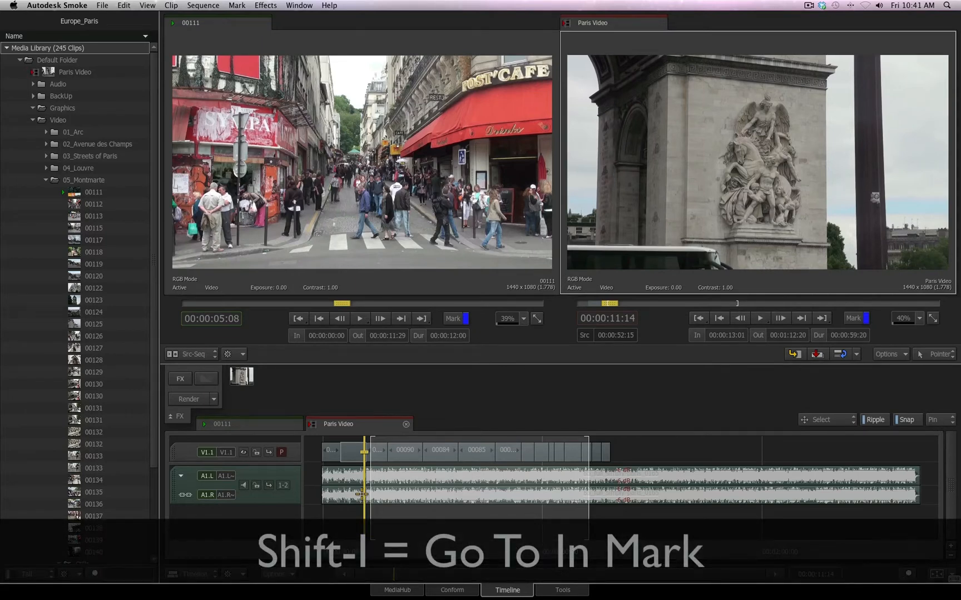
key("shift+i")
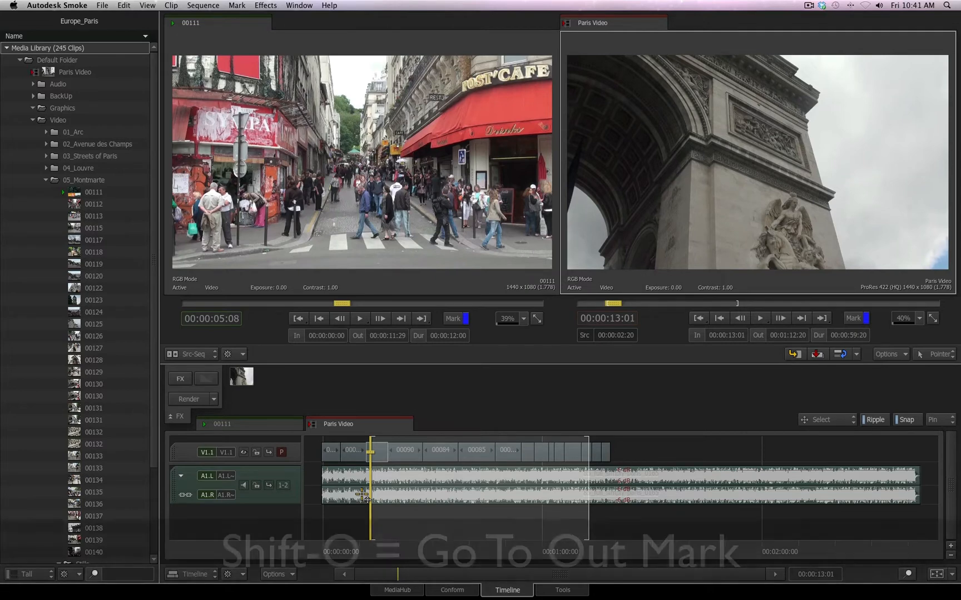
Jump the playhead between the Out and In marks of the Paris Video sequence, ending on the Out mark at 00:01:12:20
key("shift+o")
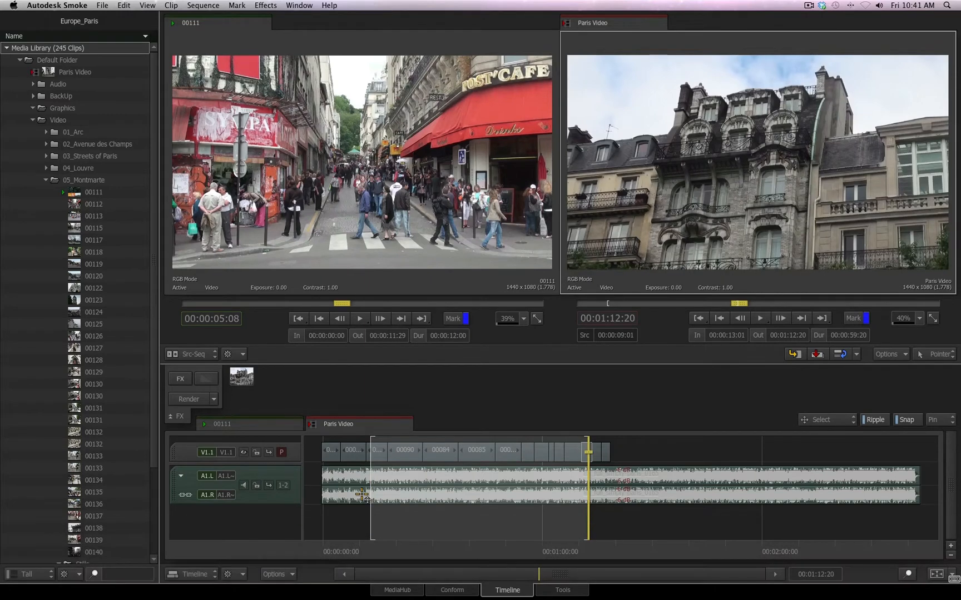
key("shift+i")
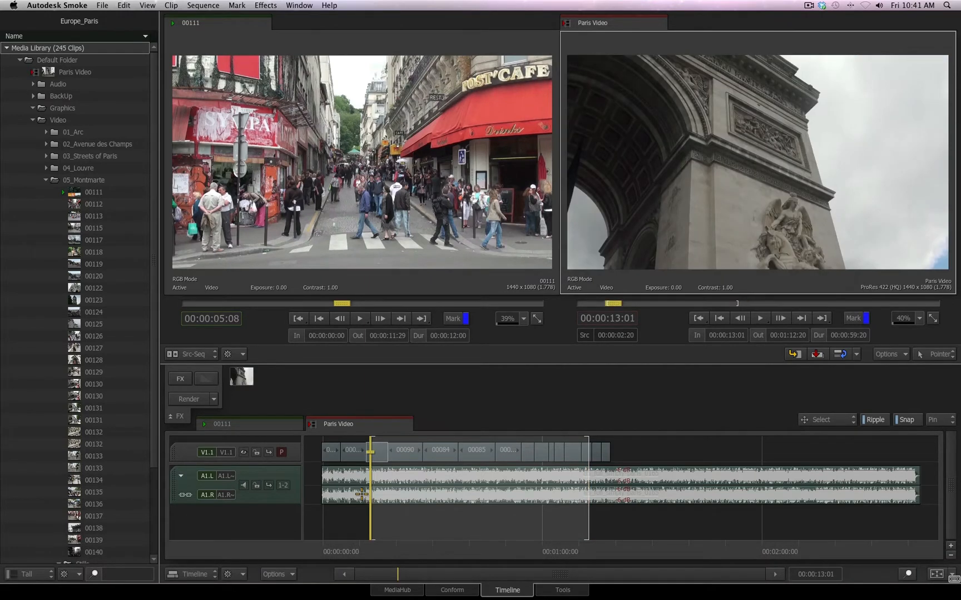
key("shift+o")
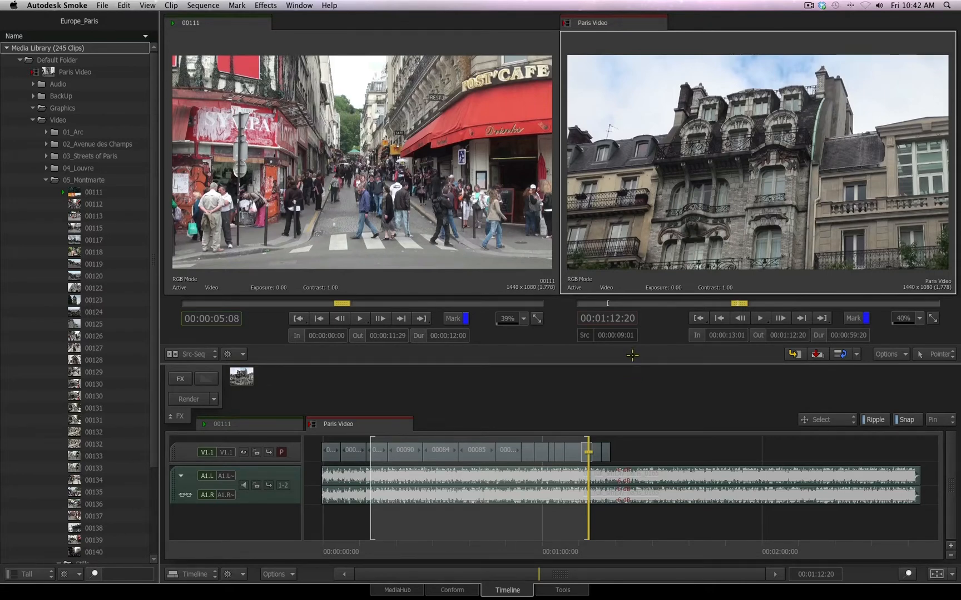
Clear the In mark and the Out mark of the Paris Video sequence
left_click(242, 355)
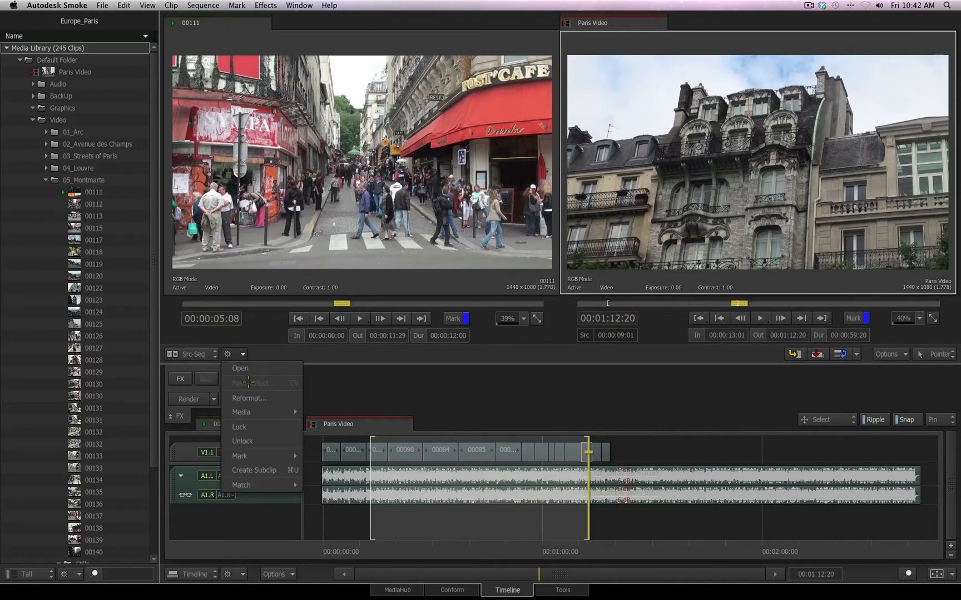
mouse_move(259, 454)
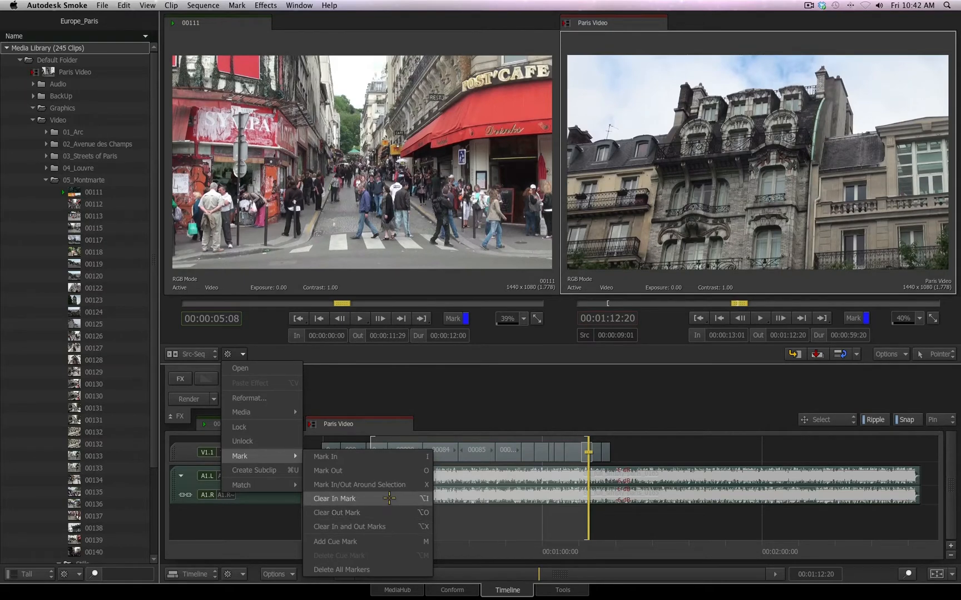
left_click(392, 526)
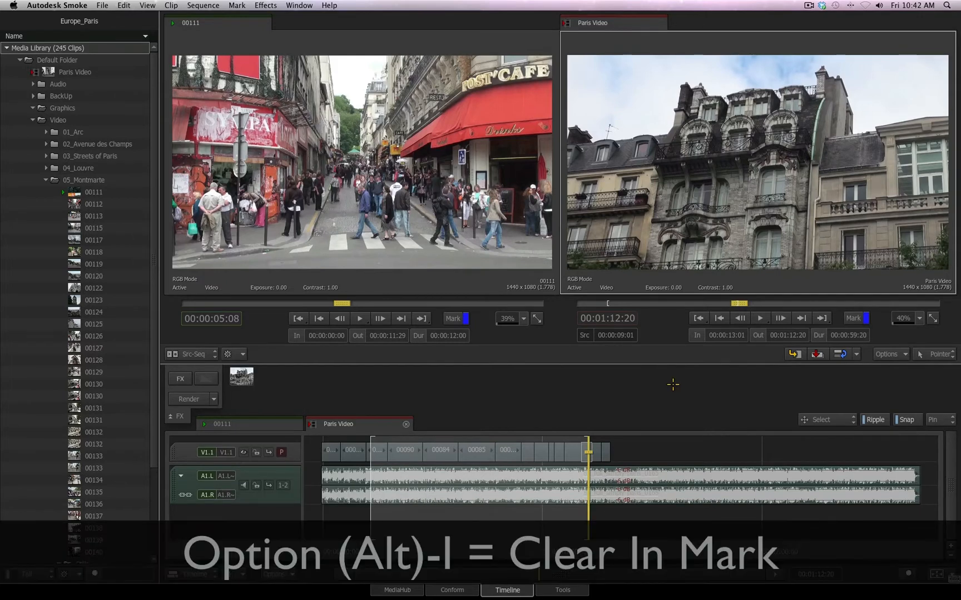
key("alt+i")
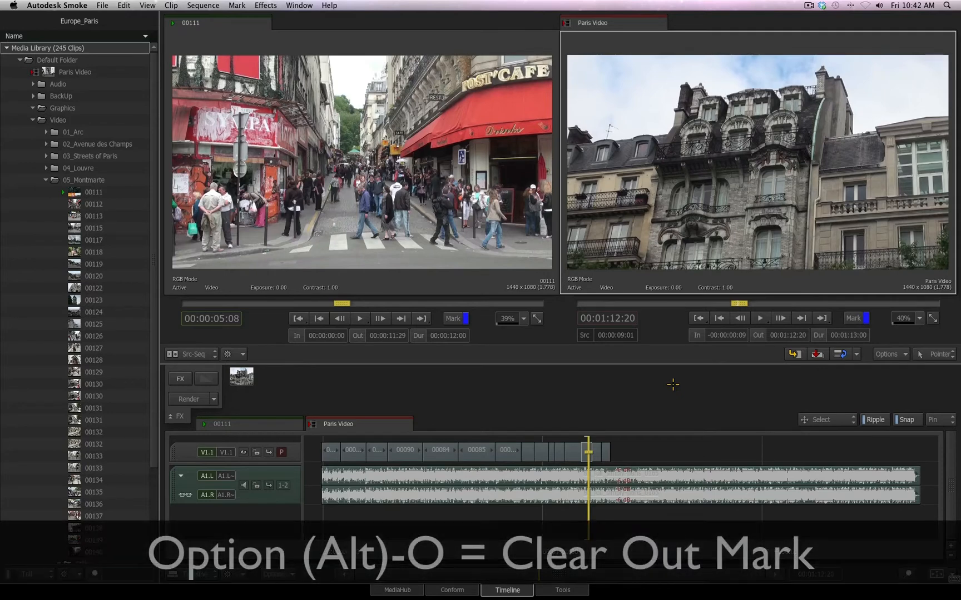
key("alt+o")
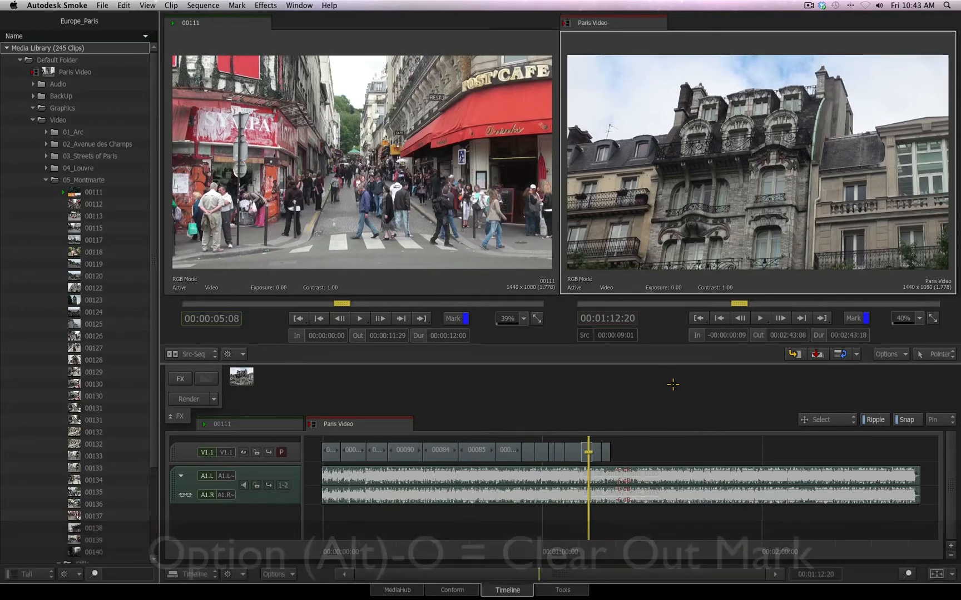
key("super+z")
key("super+z")
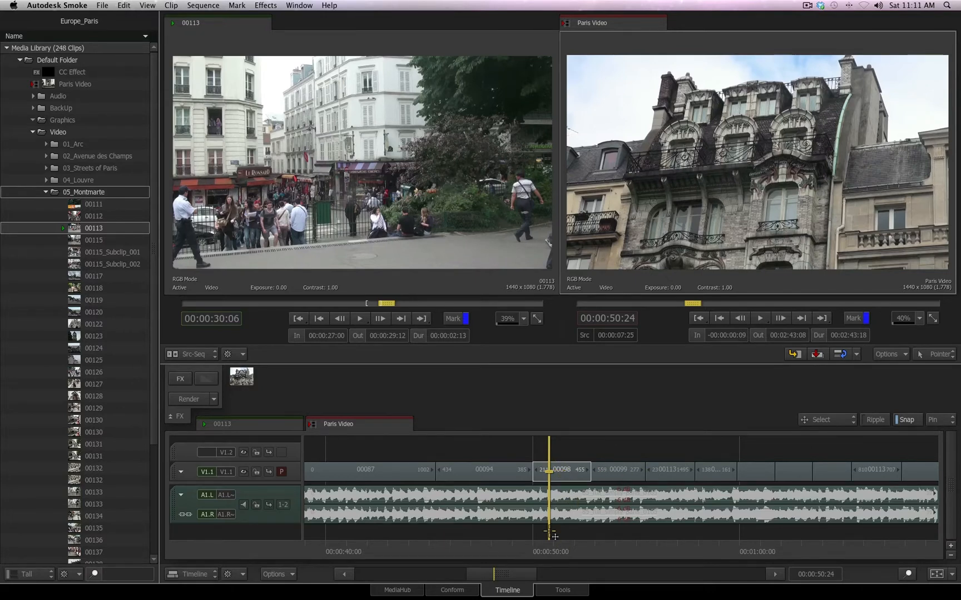
Select segments 00098, 00099 and 00113 on track V1.1 and set In and Out marks around the selection
left_click(570, 469)
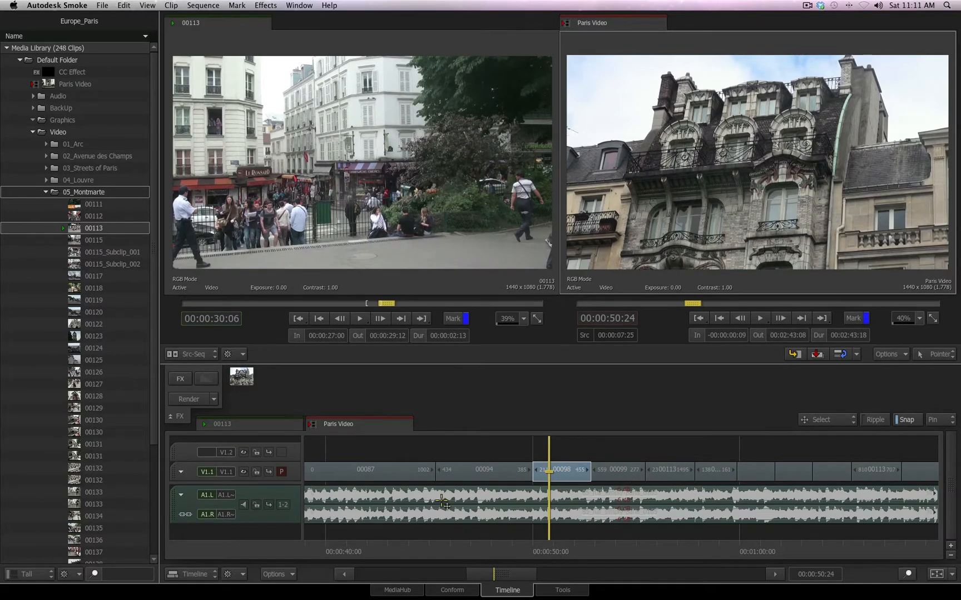
left_click(674, 474, "shift")
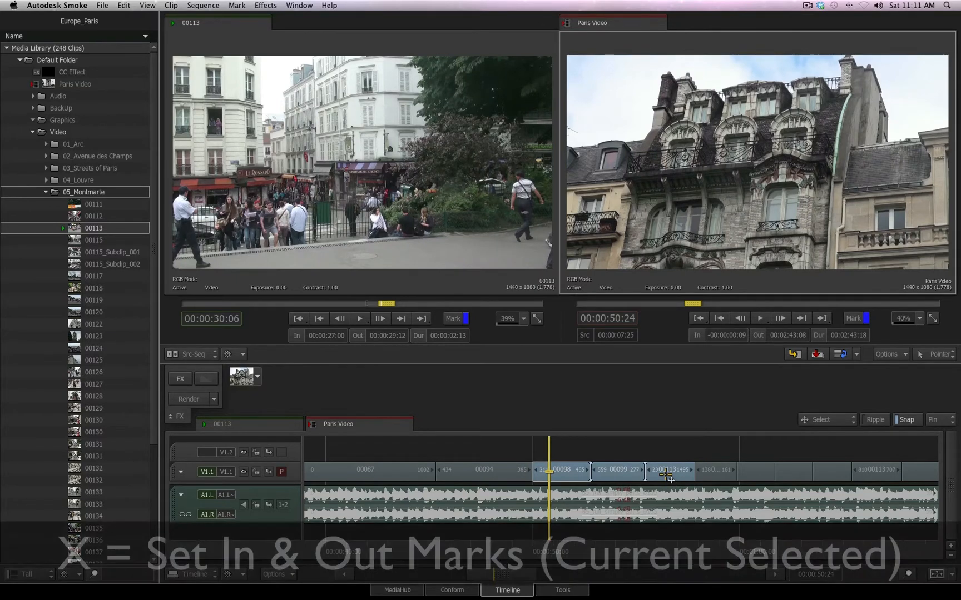
key("x")
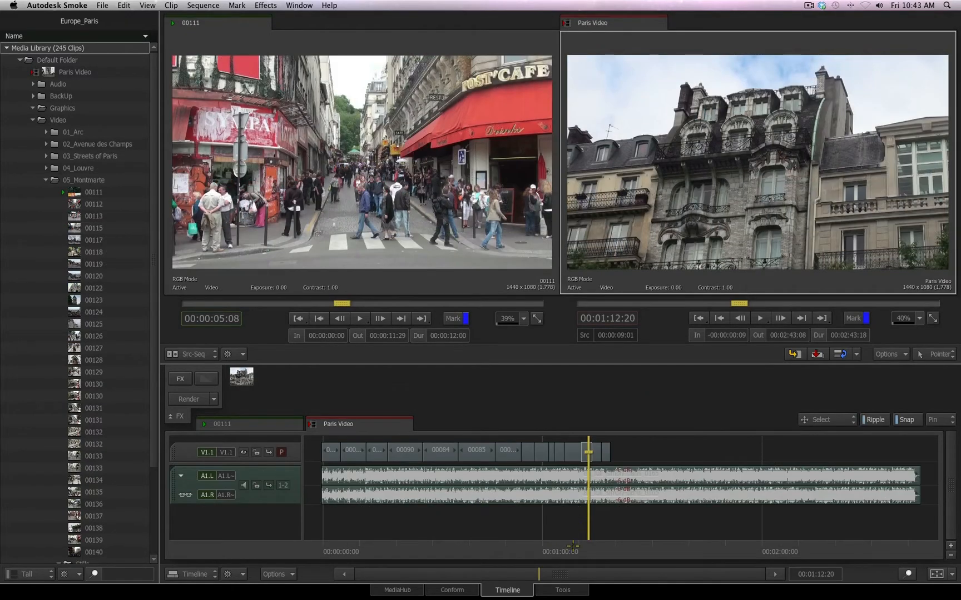
Move the playhead of the Paris Video sequence to 00:00:23:07 and add a cue mark there
left_click_drag(530, 554, 407, 553)
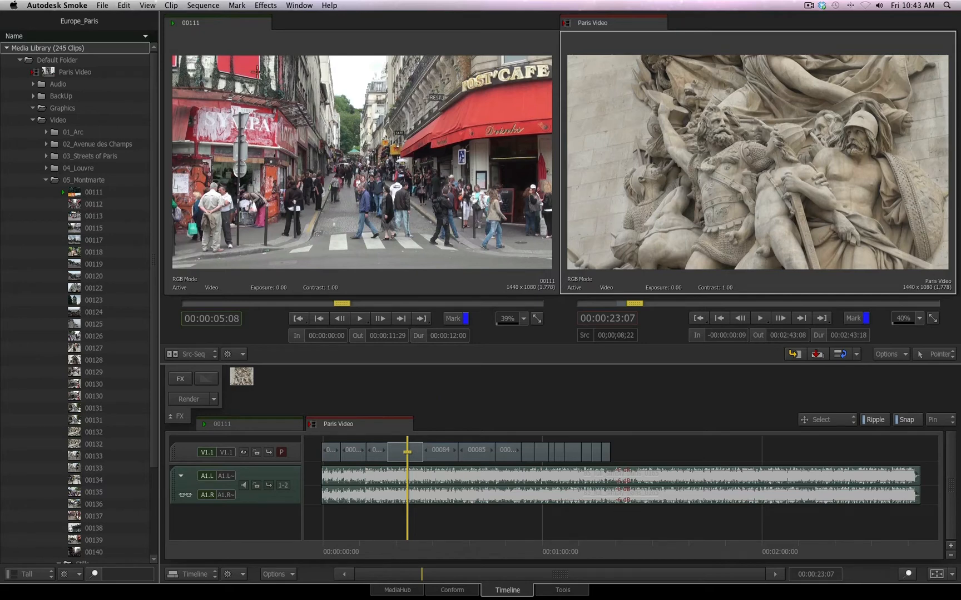
left_click(234, 5)
left_click(232, 4)
left_click(239, 354)
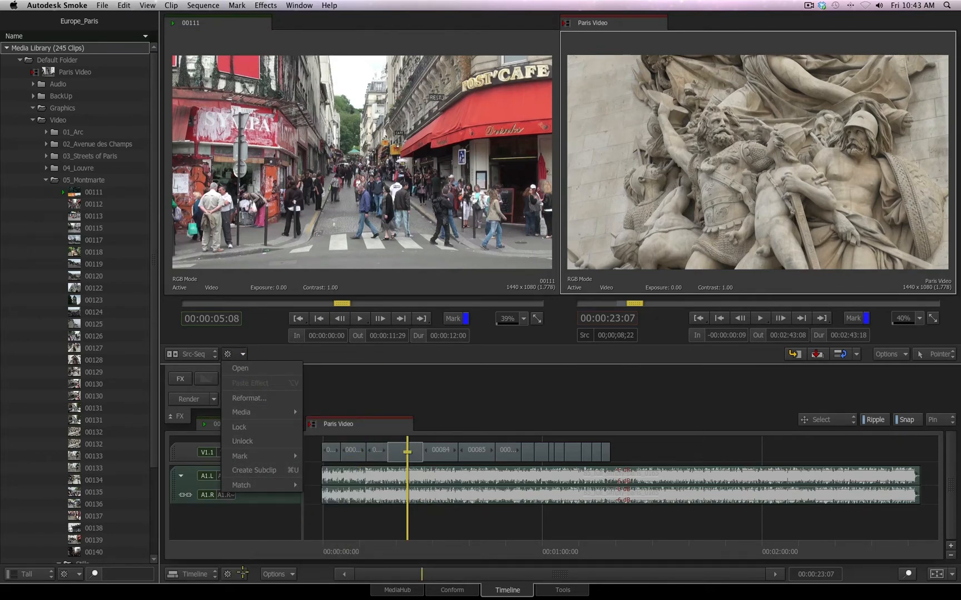
left_click(240, 575)
left_click(240, 574)
mouse_move(287, 417)
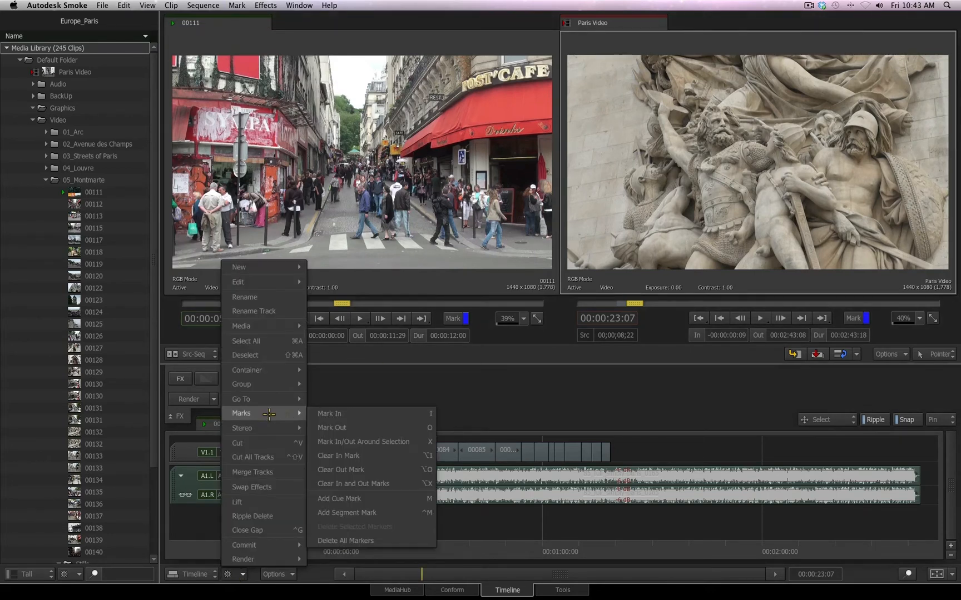
left_click(368, 389)
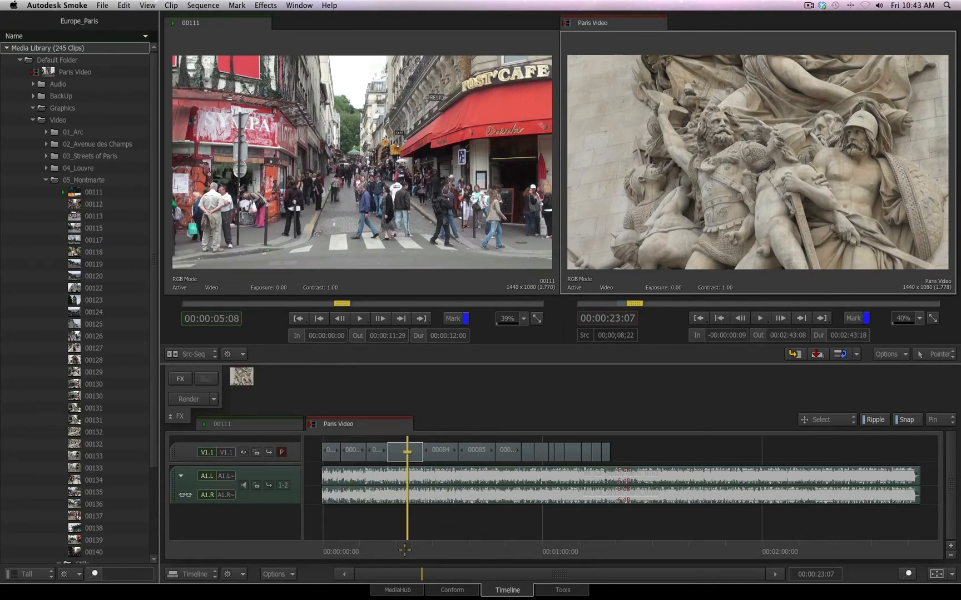
key("m")
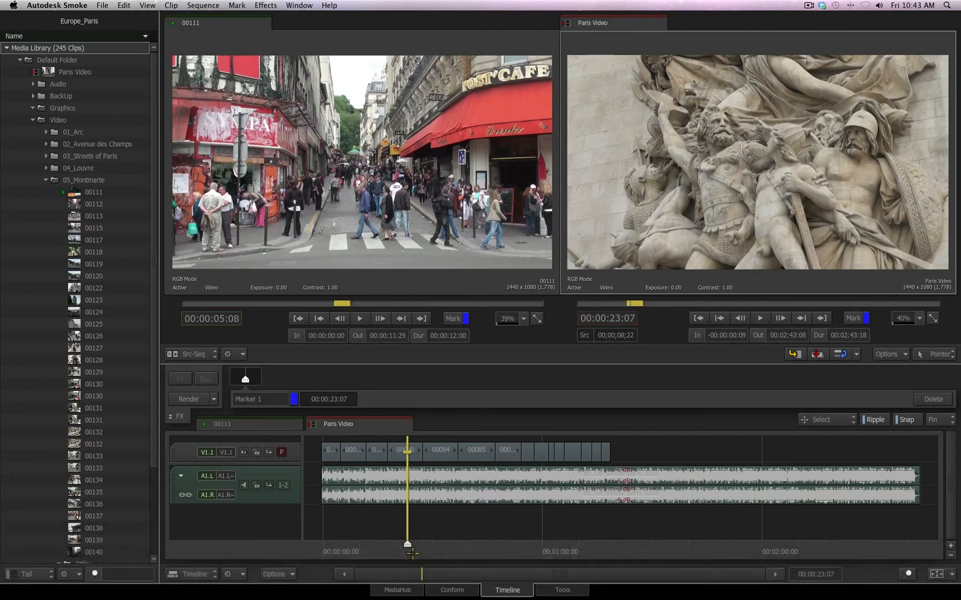
Add a cue mark at 00:00:27:15 during playback and another at 00:00:55:03 after stopping and moving the playhead
key("space")
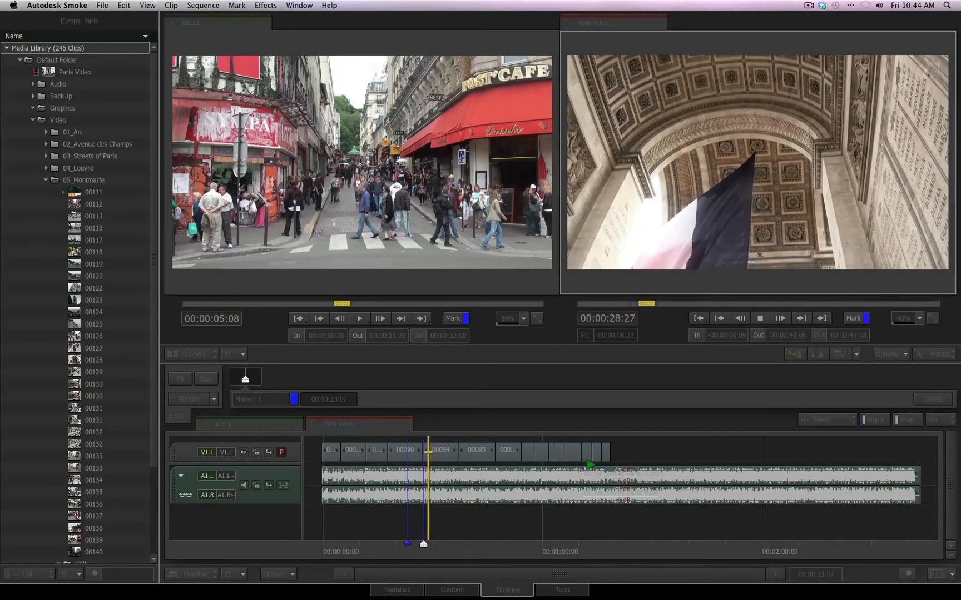
key("space")
left_click_drag(432, 556, 523, 556)
key("m")
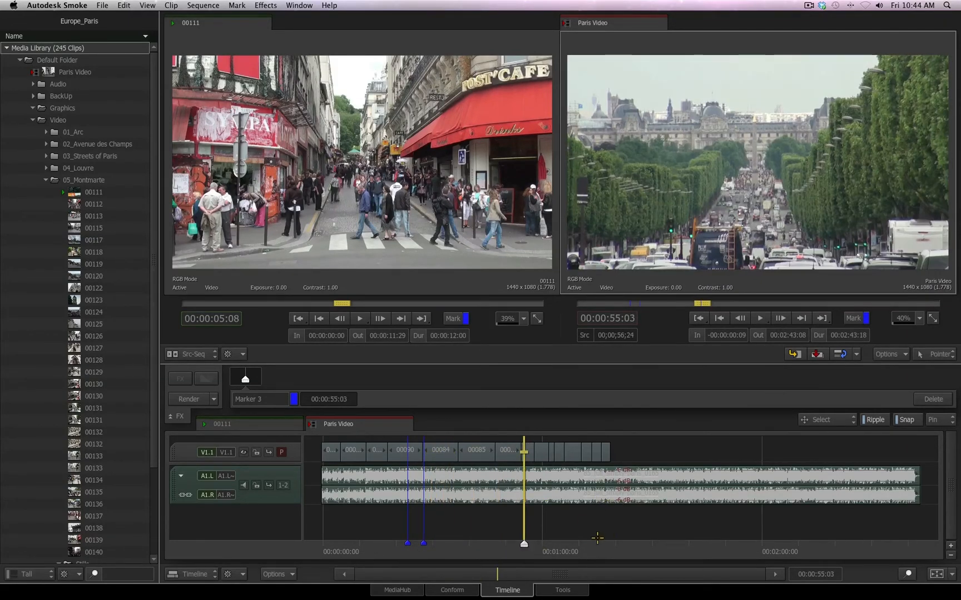
Change the colour of Marker 3 to yellow from the Pot palette and rename it with a person's first name
left_click(481, 549)
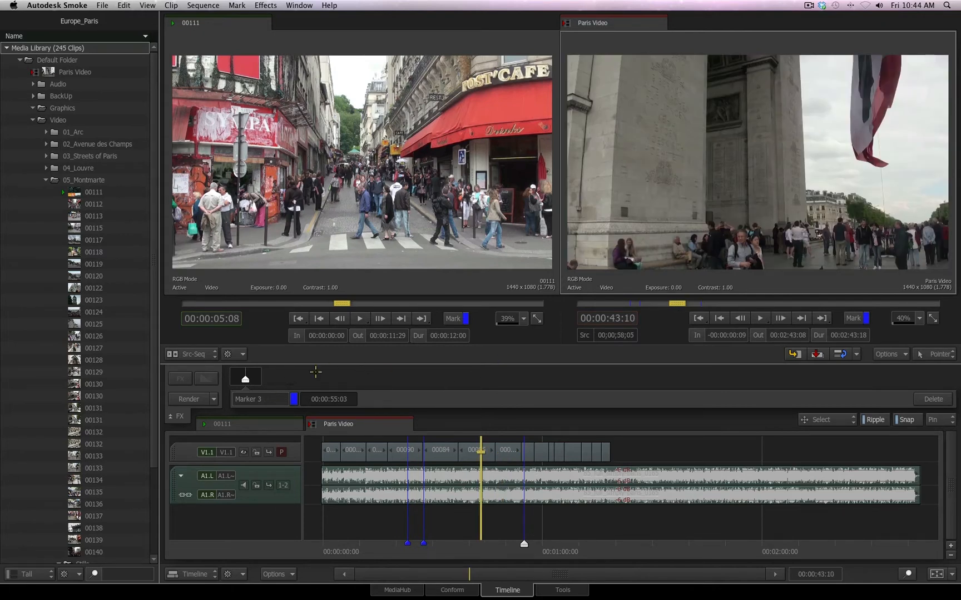
left_click(293, 399)
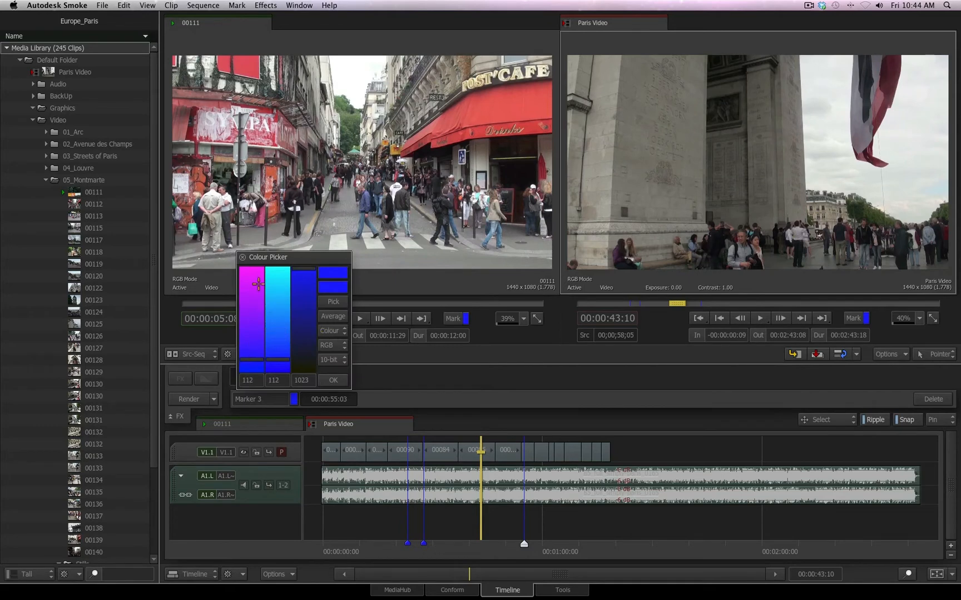
left_click(331, 332)
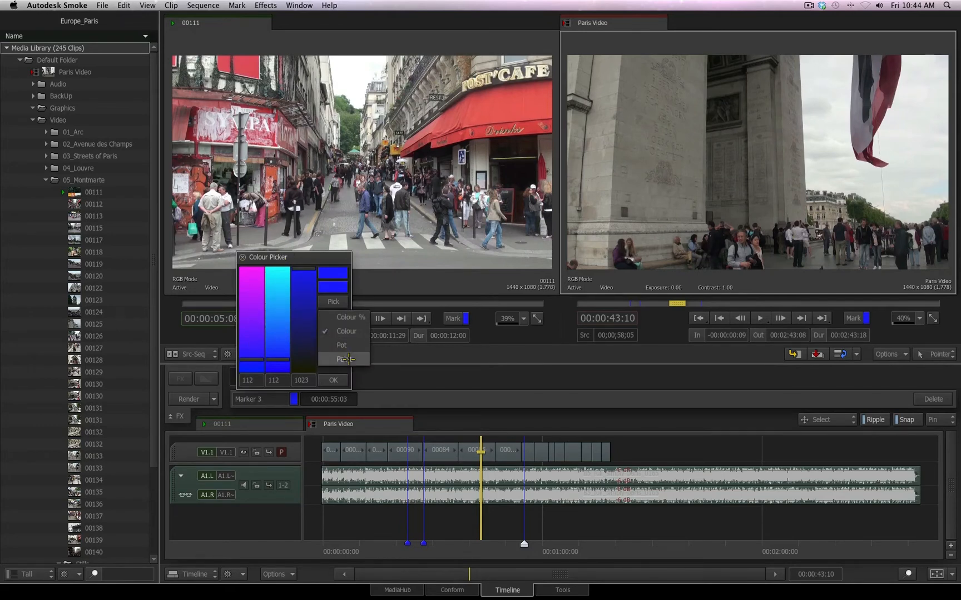
left_click(347, 359)
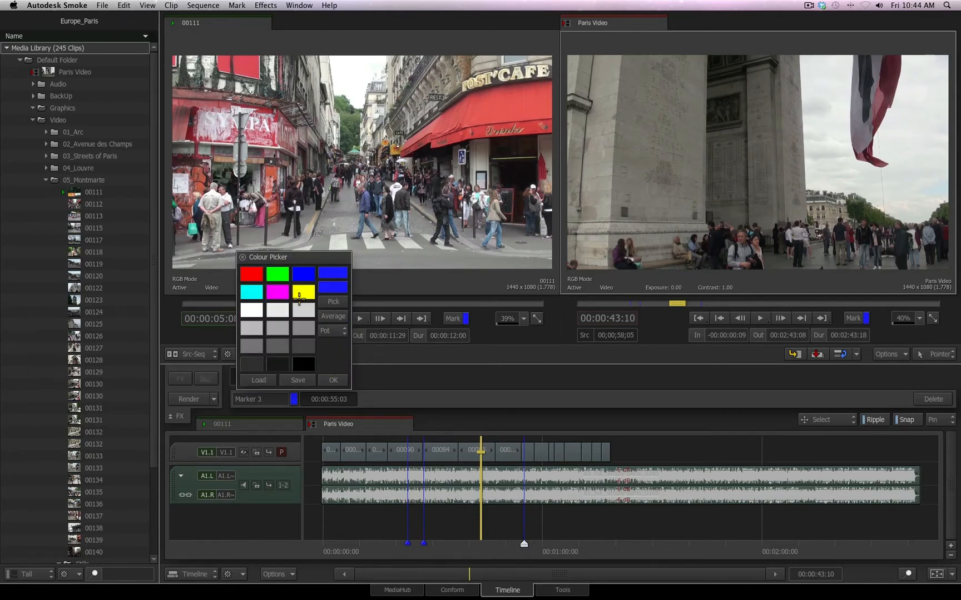
left_click(303, 291)
left_click(333, 381)
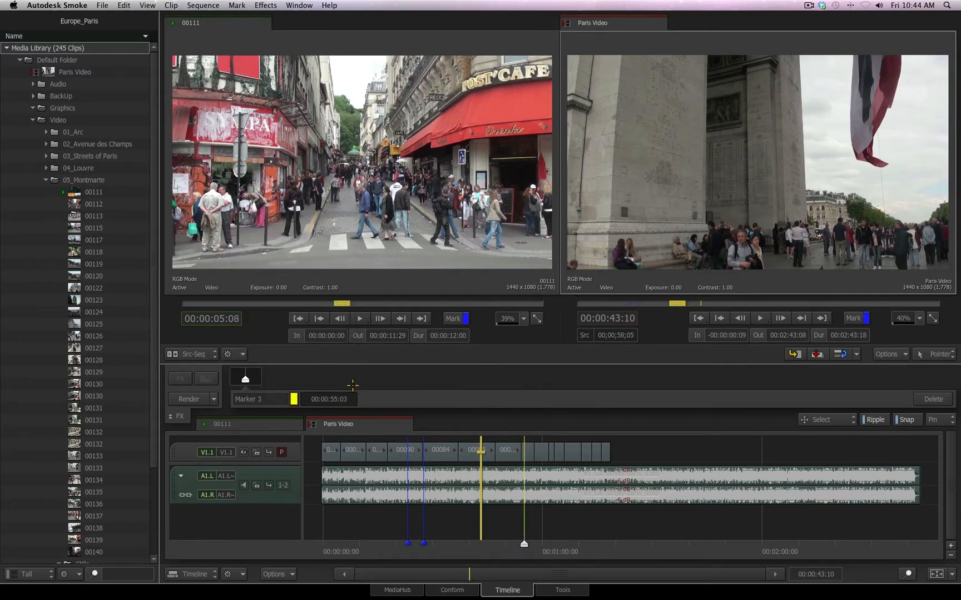
double_click(275, 405)
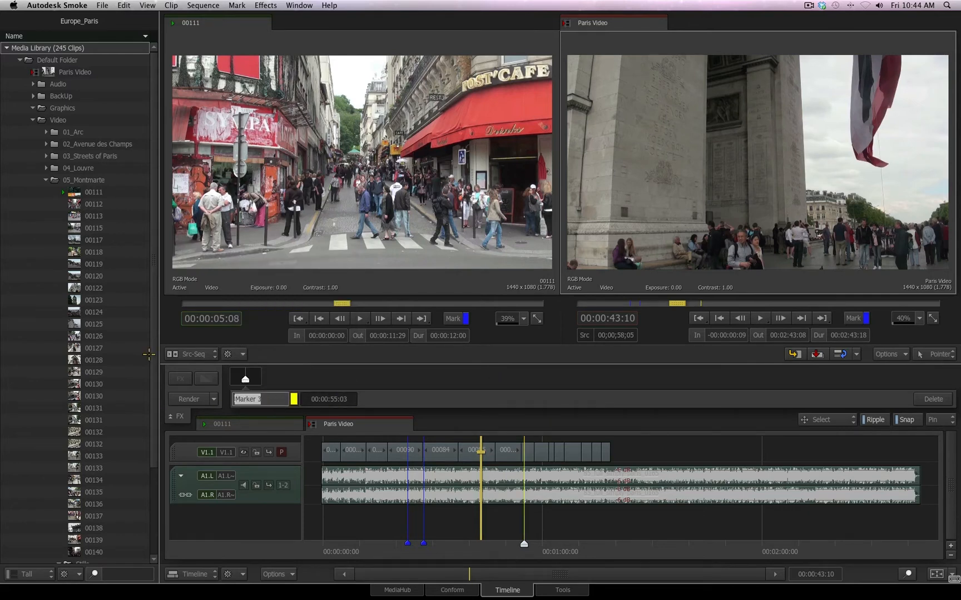
type("Ker")
key("Return")
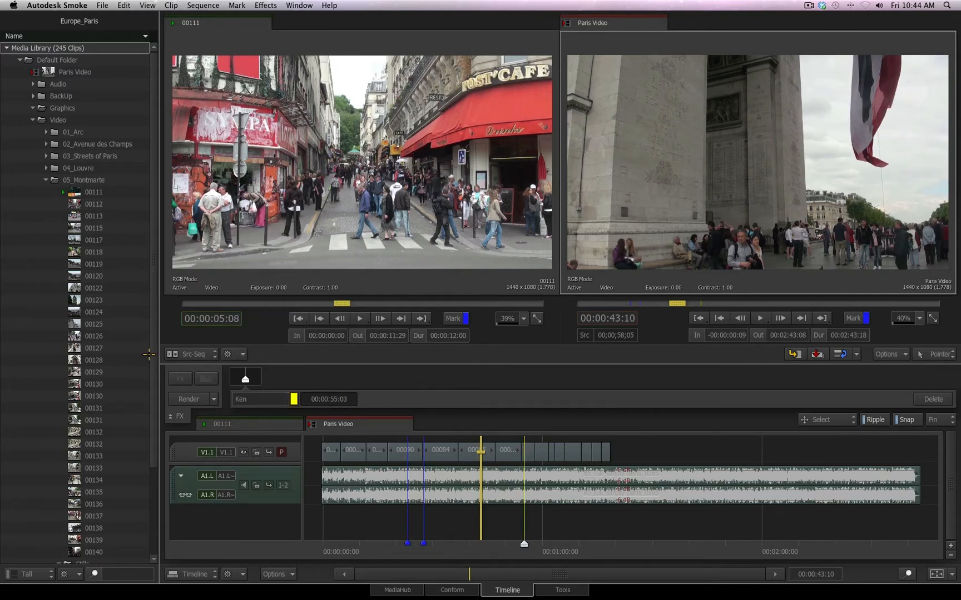
Change the colour of Marker 2 at 00:00:27:15 to green and rename it Edit
left_click(424, 544)
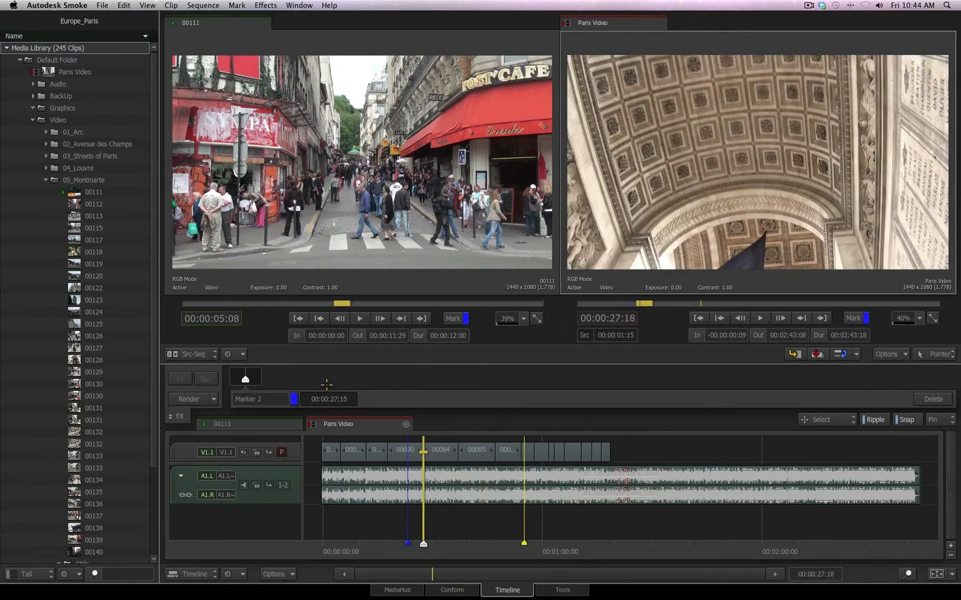
left_click(294, 399)
left_click(278, 274)
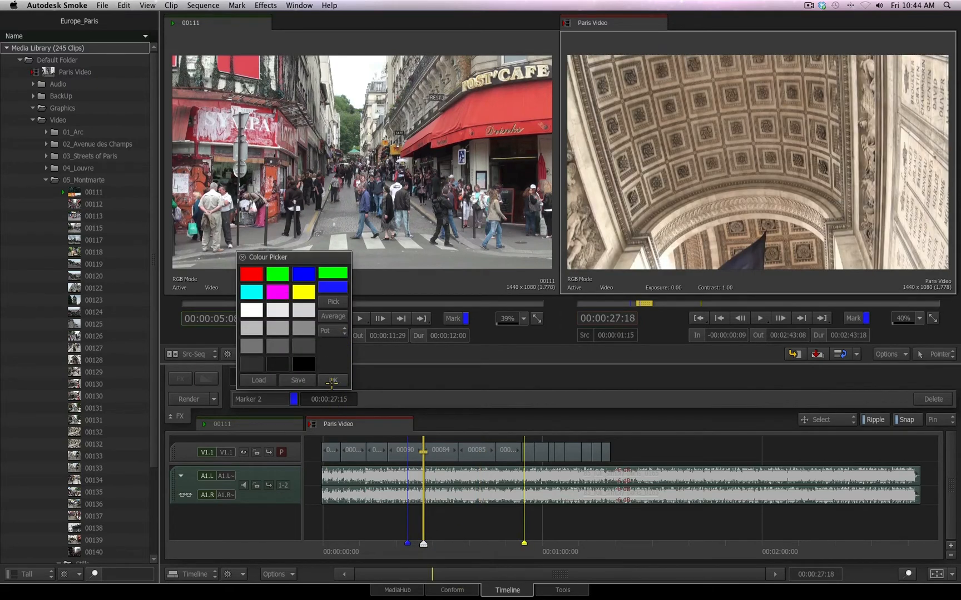
left_click(333, 380)
double_click(274, 397)
type("Ed")
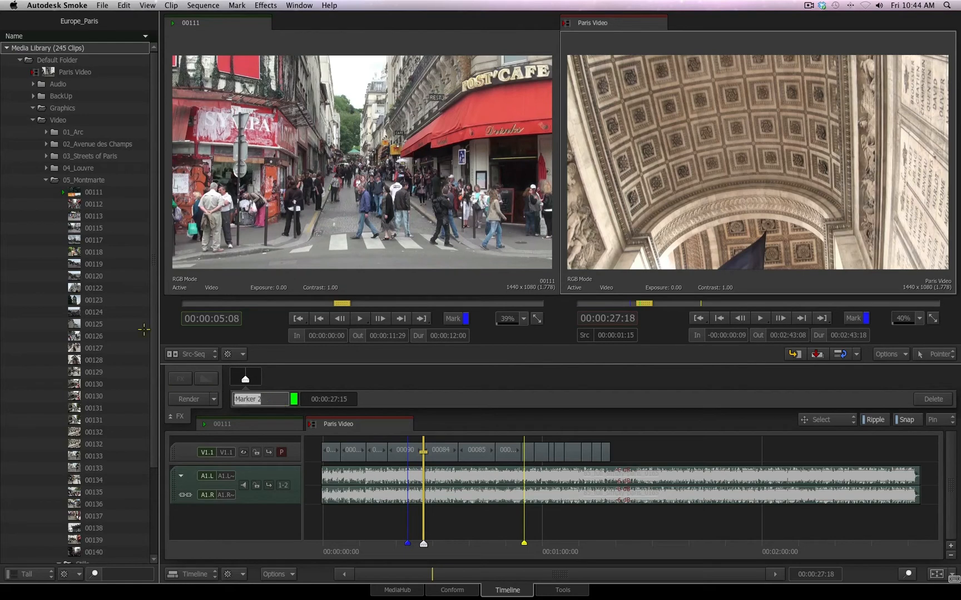
type("it")
key("Return")
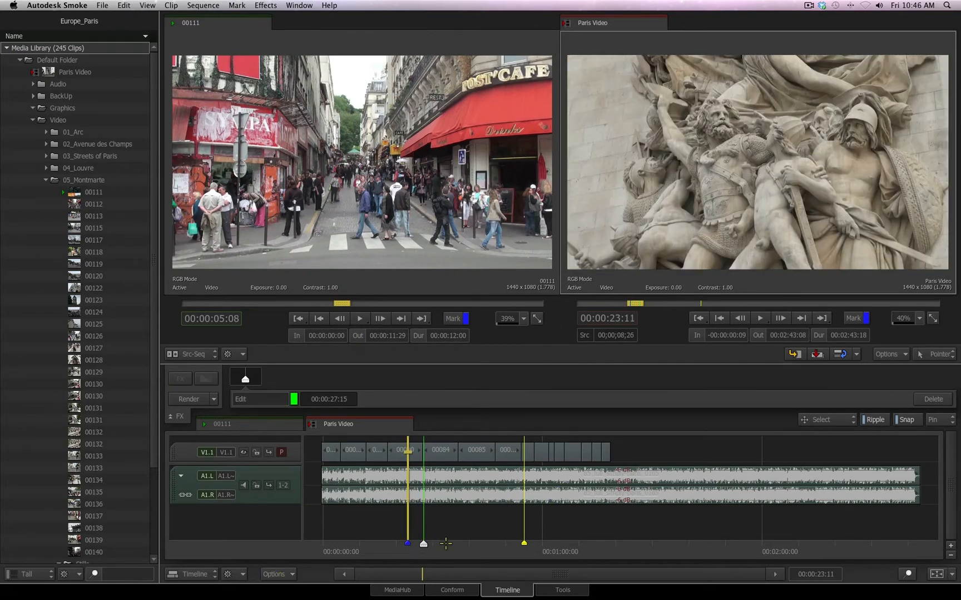
Go to Marker 1, and step forward through the following cue marks to the one at 00:00:55:03
left_click(243, 576)
mouse_move(276, 402)
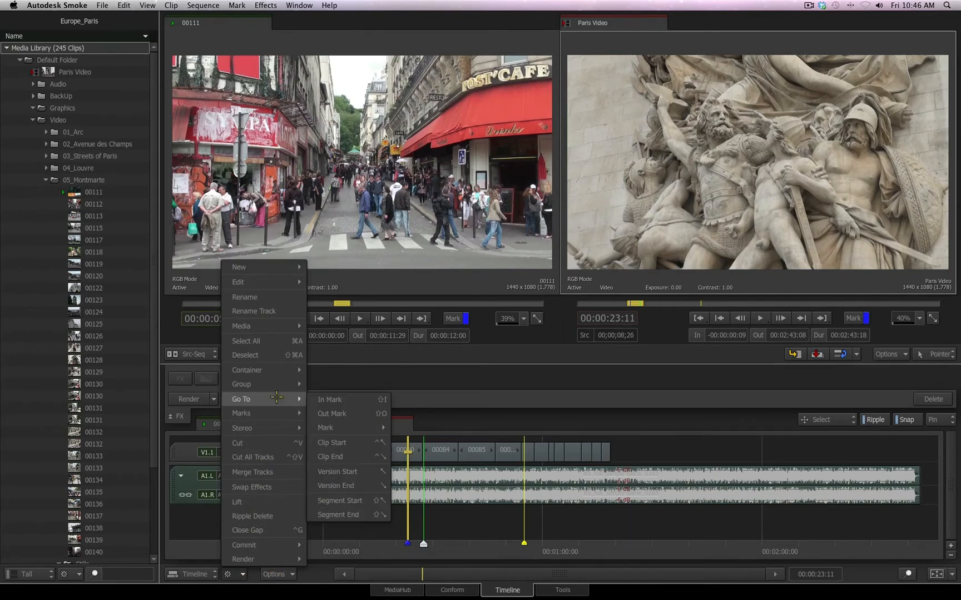
mouse_move(356, 428)
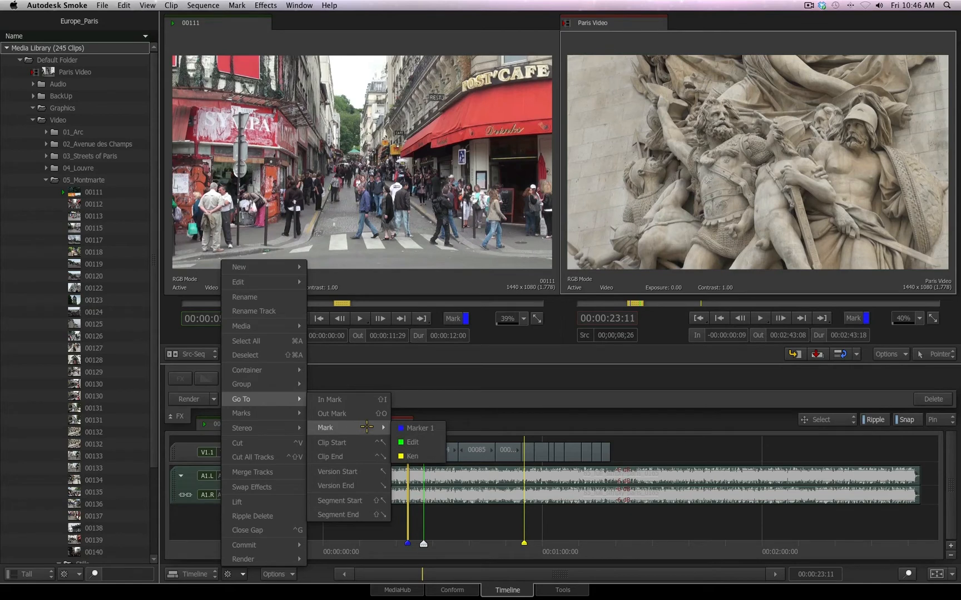
left_click(424, 428)
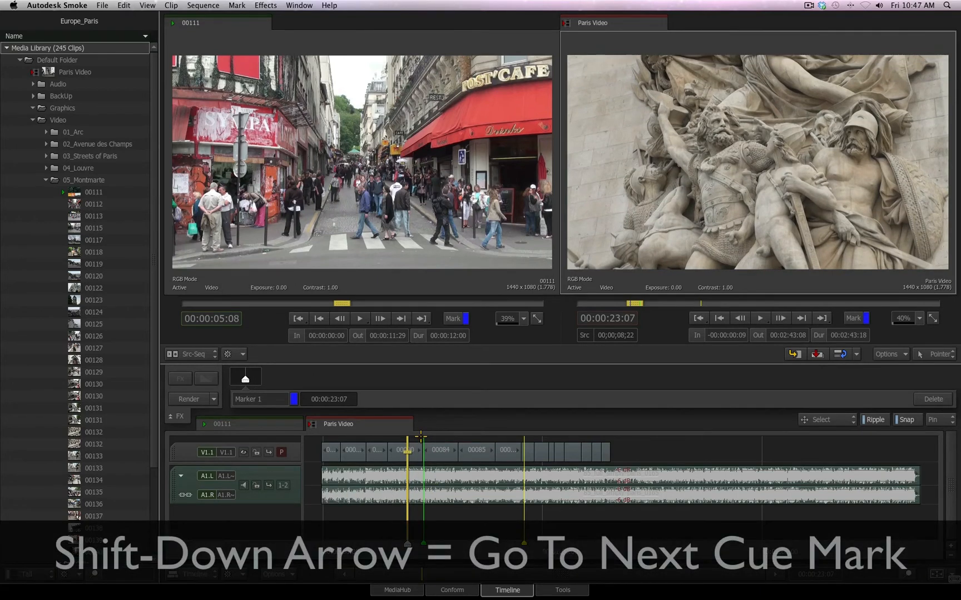
key("shift+Down")
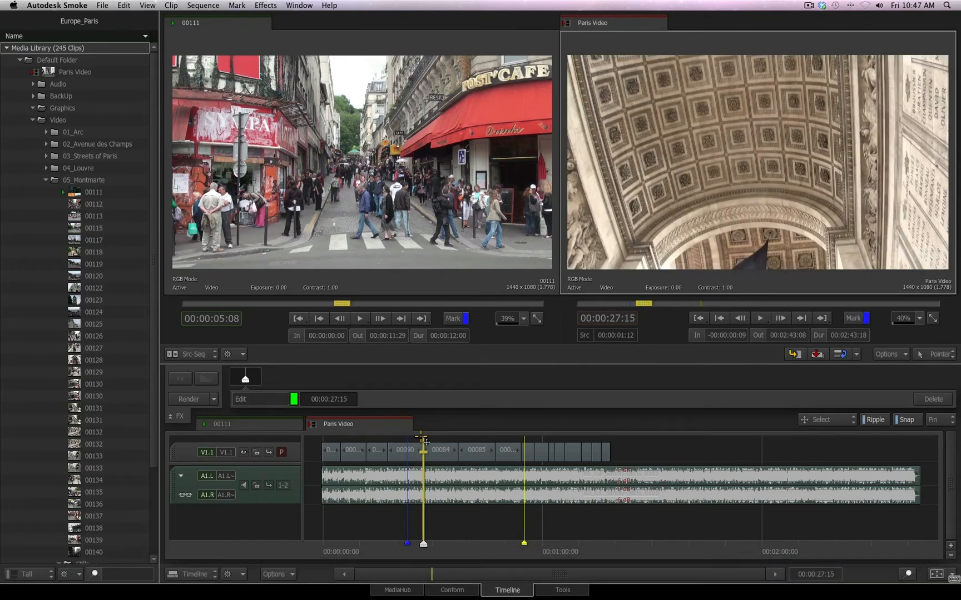
key("shift+Down")
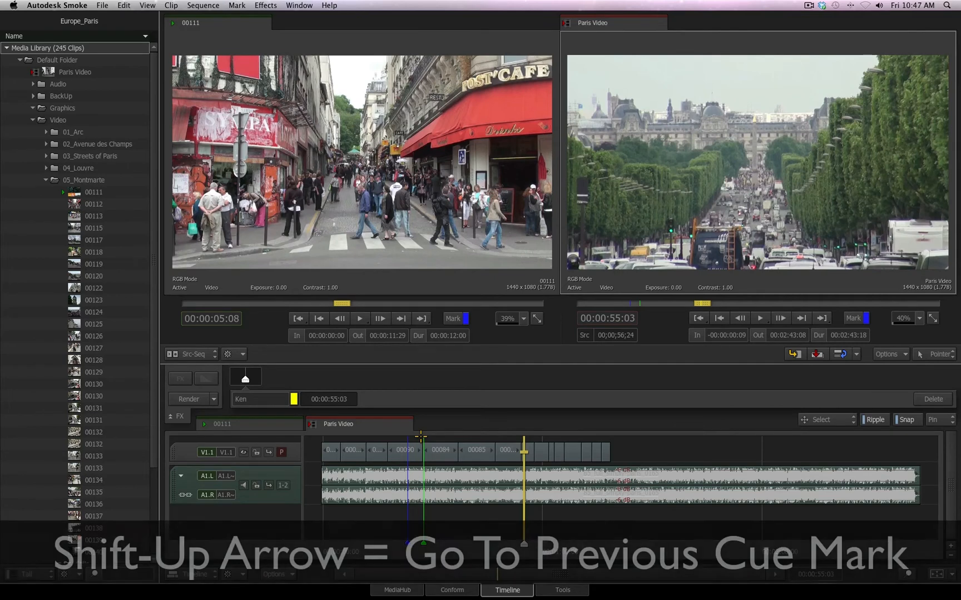
Step back through the cue marks to Marker 1, forward to the one at 00:00:55:03, and back to Marker 1
key("shift+Up")
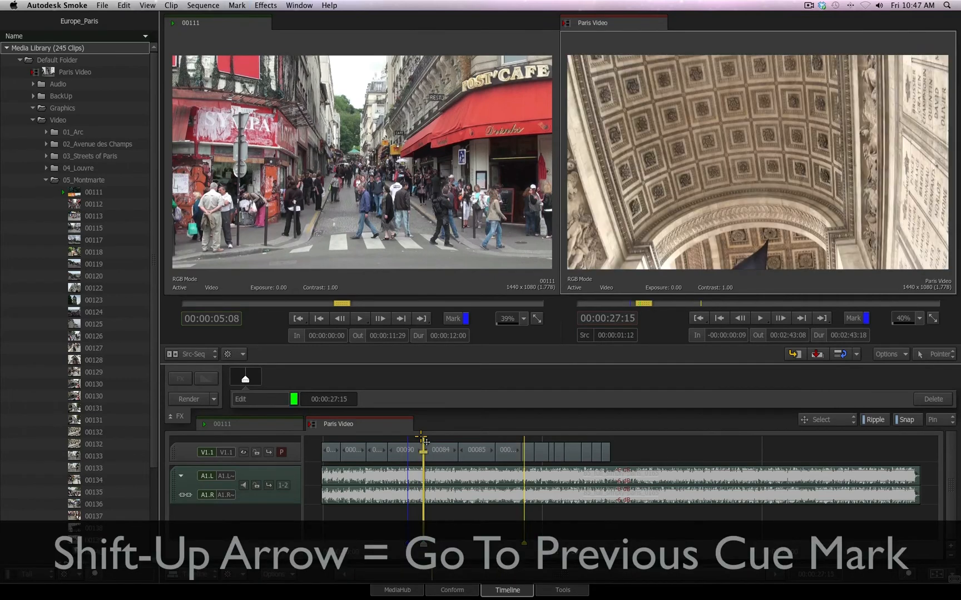
key("shift+Up")
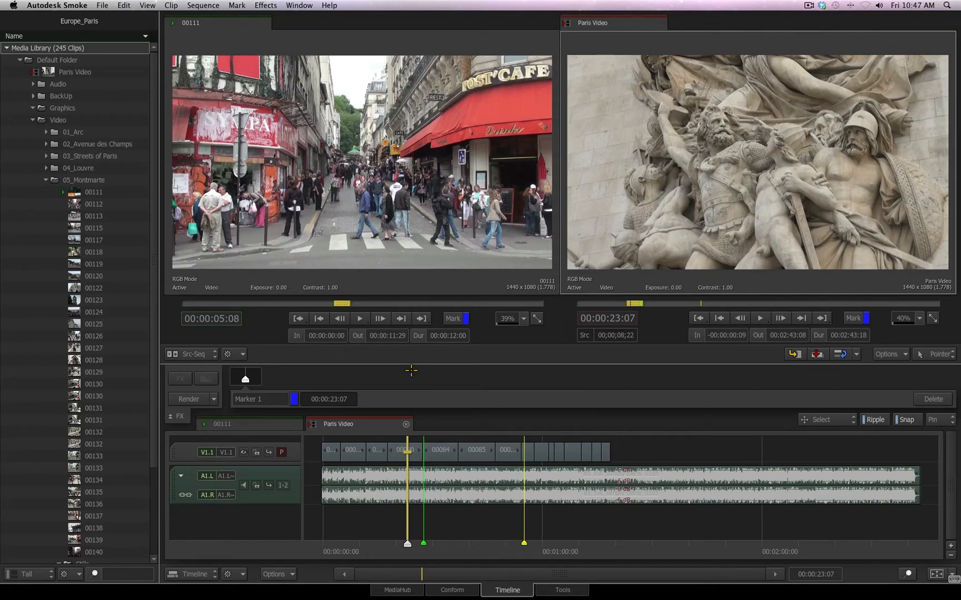
key("shift+Down")
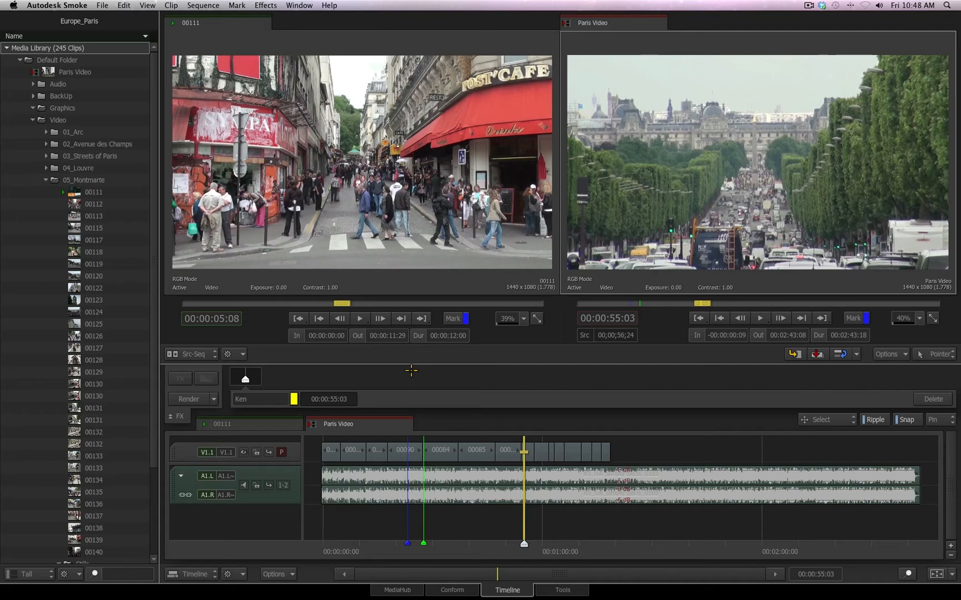
key("shift+Up")
key("shift+Up")
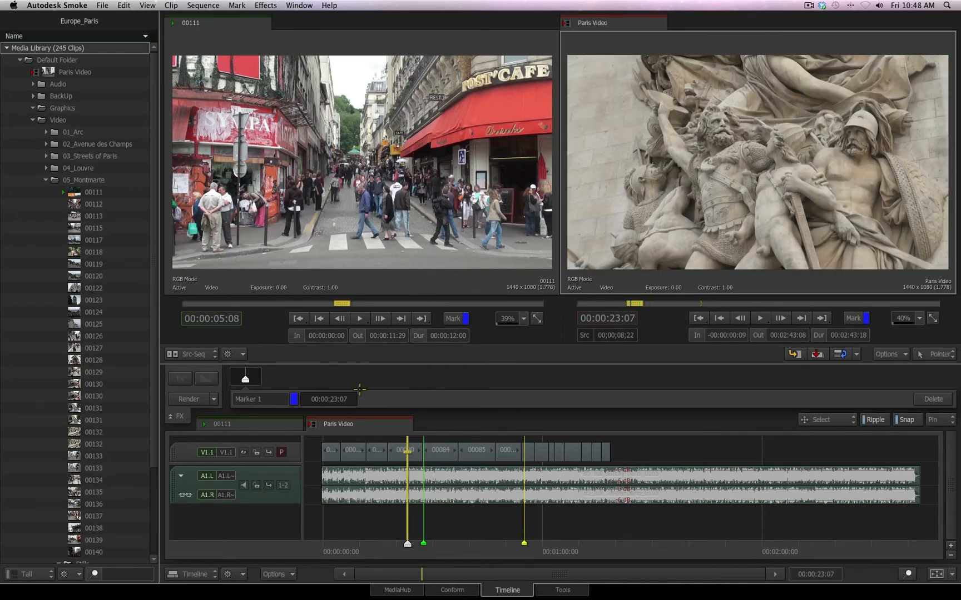
Delete all markers from the Paris Video sequence
left_click(238, 575)
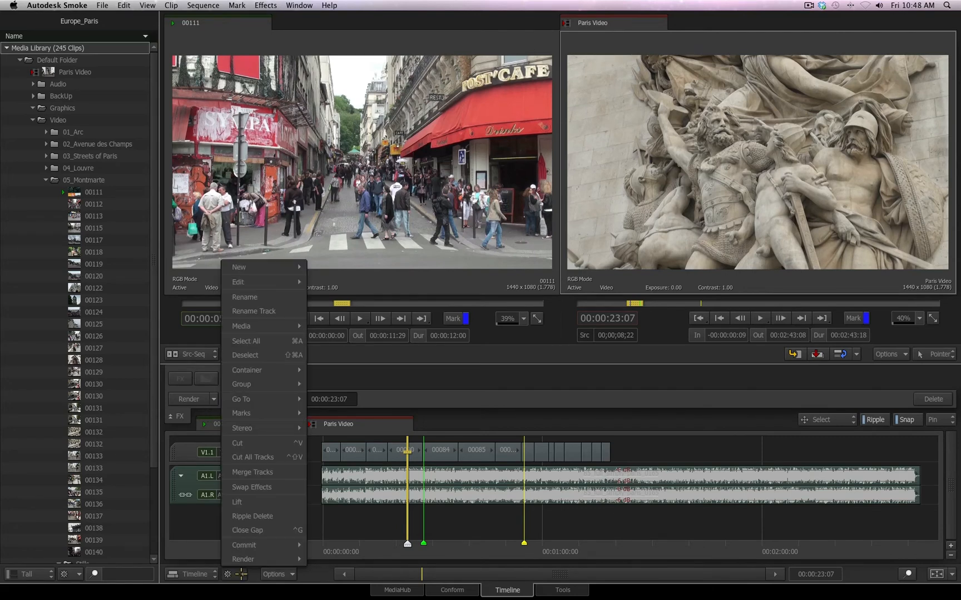
mouse_move(261, 413)
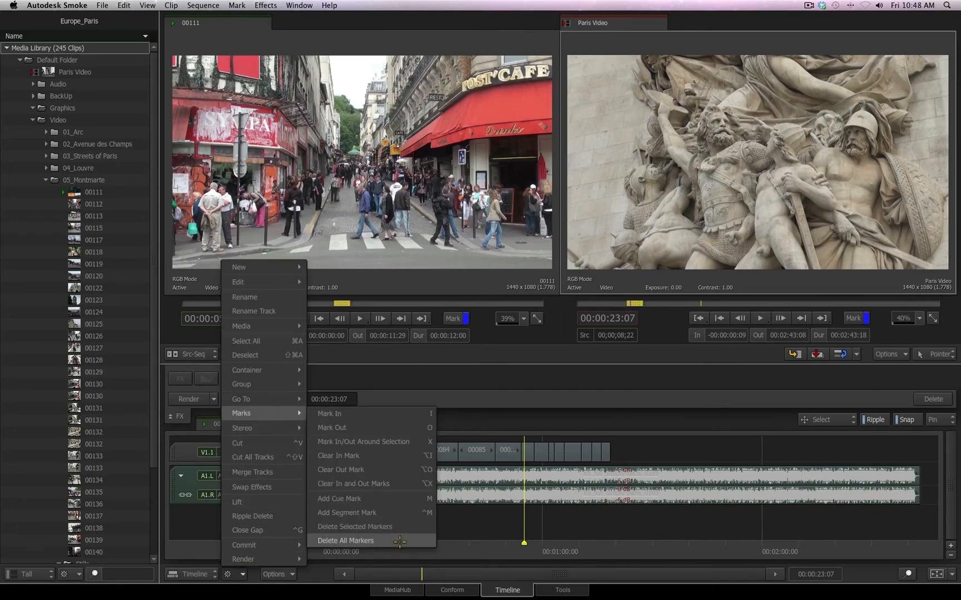
left_click(382, 539)
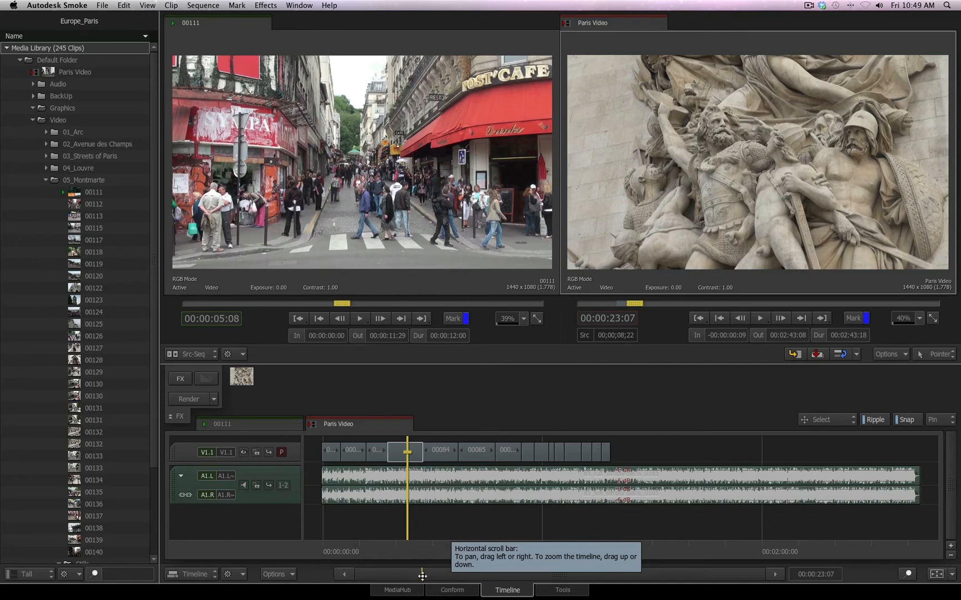
Select clip 00090 in the zoomed-in Paris Video timeline and add an Axis effect to it
left_click_drag(423, 573, 466, 546)
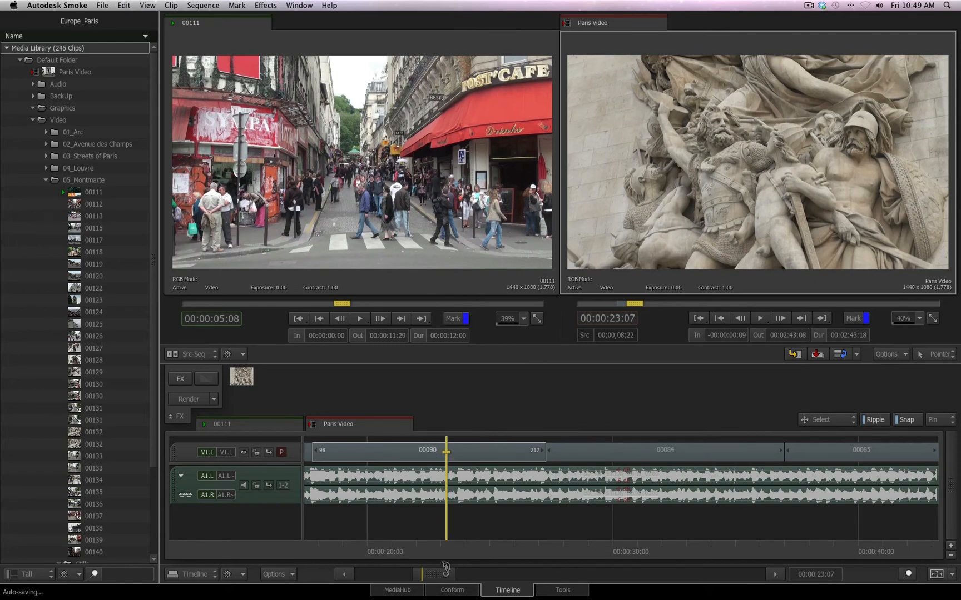
left_click_drag(444, 573, 432, 574)
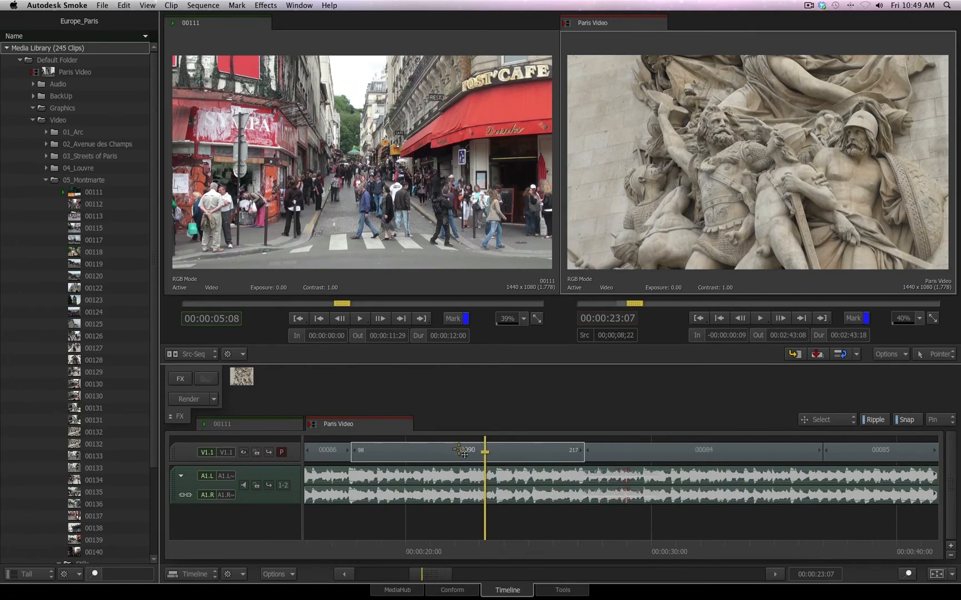
left_click(461, 450)
left_click(178, 378)
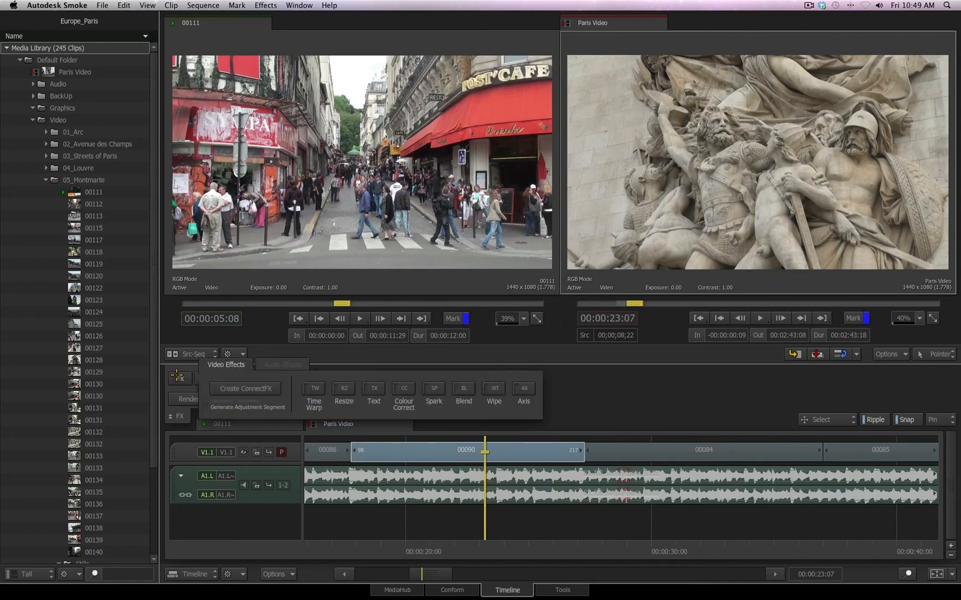
left_click(524, 388)
Turn on Auto Key at the start of clip 00090 and set the Axis scale to 186 in X and Y
key("Up")
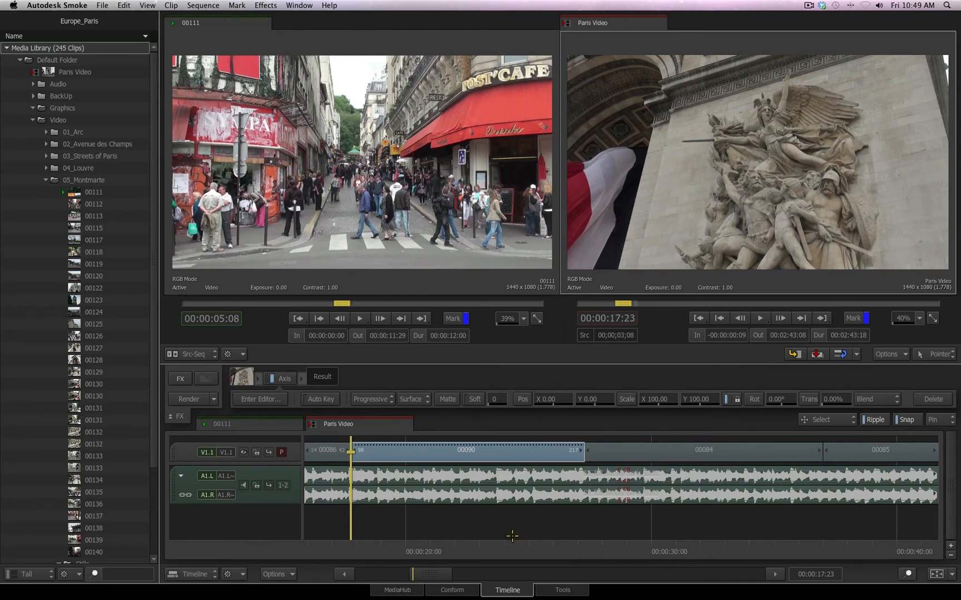
left_click(320, 399)
left_click_drag(669, 398, 701, 399)
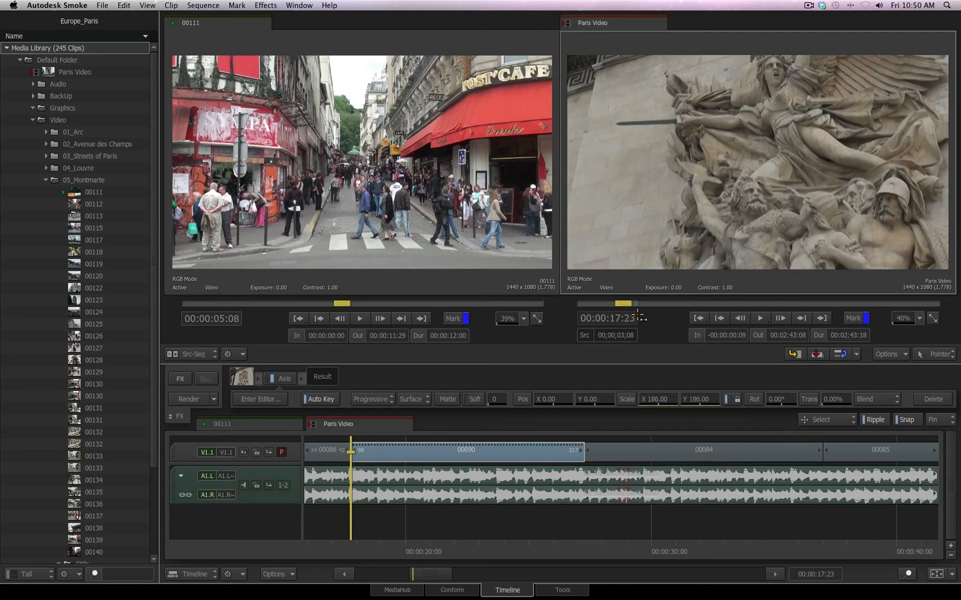
Advance the playhead by 00:00:03:25 with the timecode calculator and set the Axis scale to 104 in X and Y
left_click(610, 318)
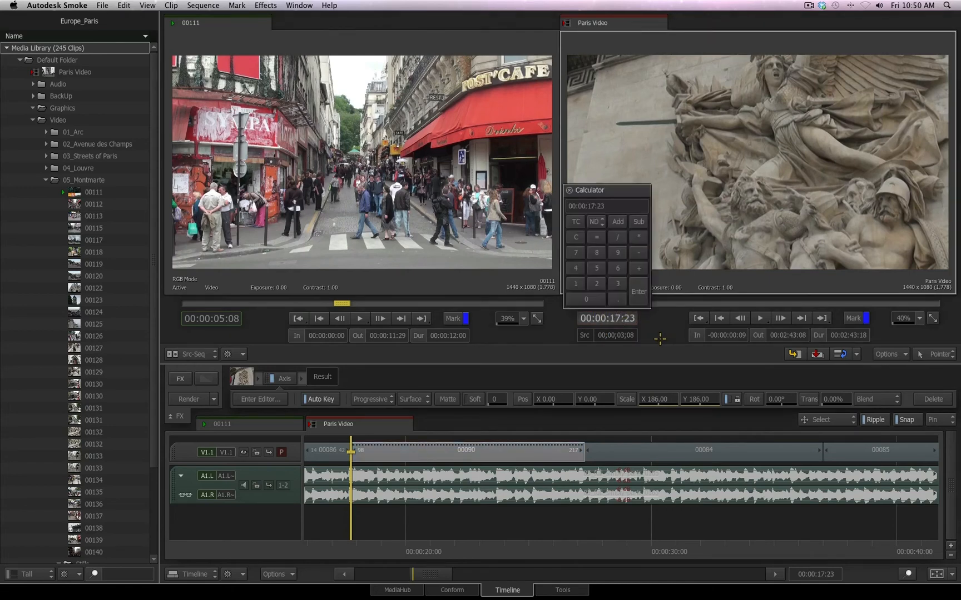
type("255")
left_click(616, 222)
key("Return")
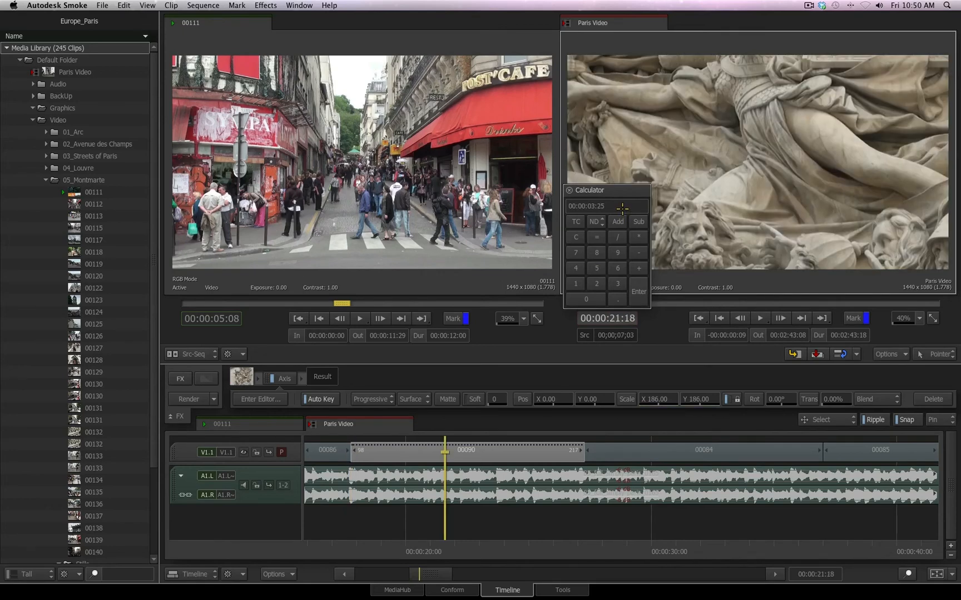
left_click(569, 190)
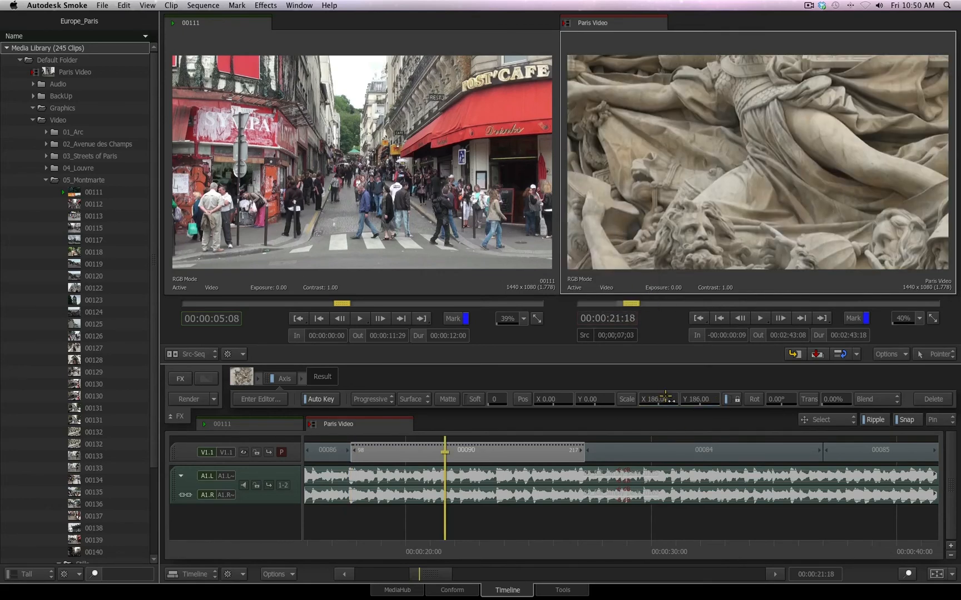
left_click_drag(645, 398, 736, 370)
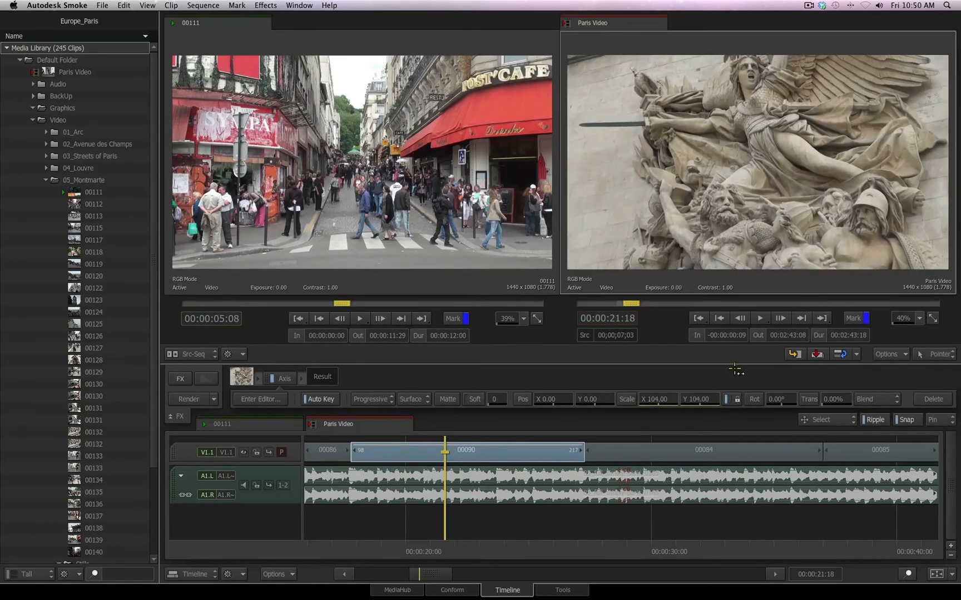
Move the playhead to 00:00:25:19 and set the Axis scale to 144 and the position to X -289, Y -371
left_click_drag(526, 551, 544, 553)
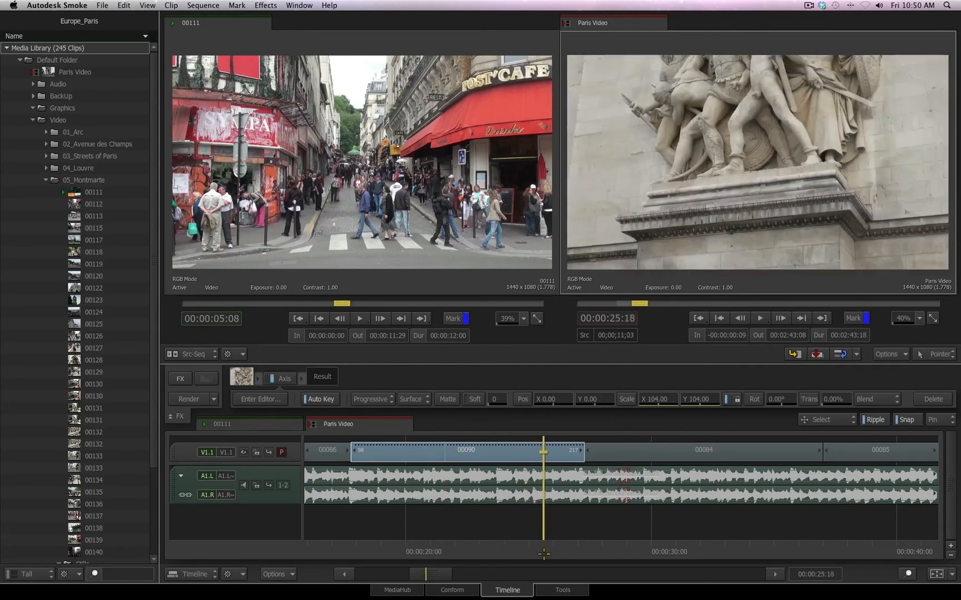
left_click_drag(656, 399, 683, 403)
left_click_drag(557, 399, 381, 451)
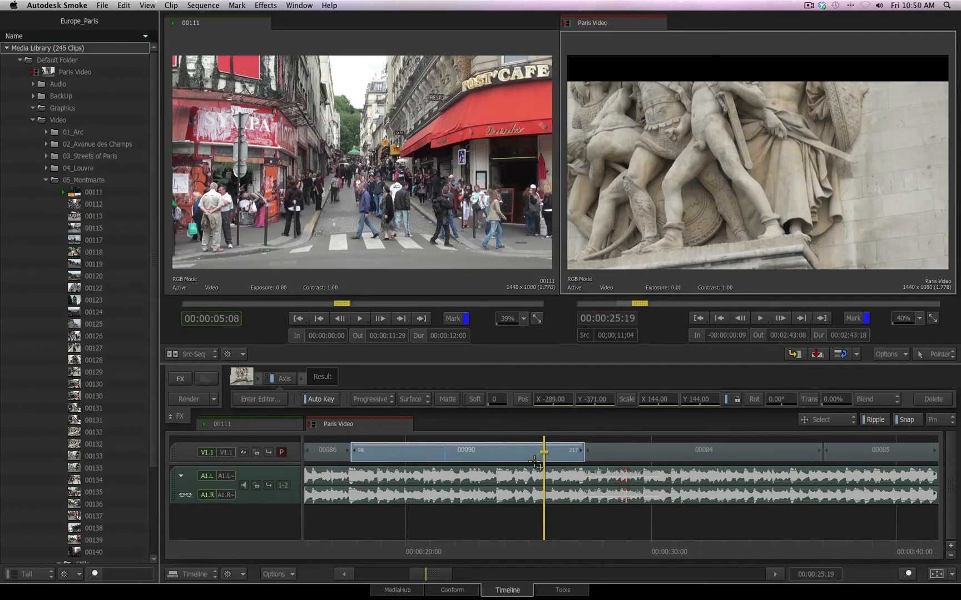
Scrub to 00:00:23:14, go to the next keyframe, back to the first one at 00:00:17:23, and forward to the last at 00:00:25:19
left_click_drag(526, 556, 479, 542)
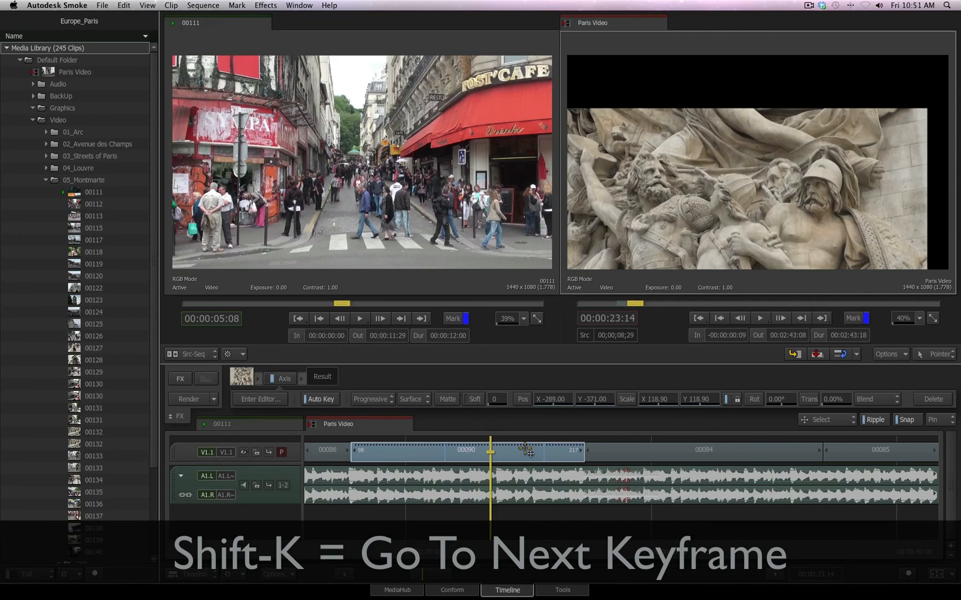
key("shift+k")
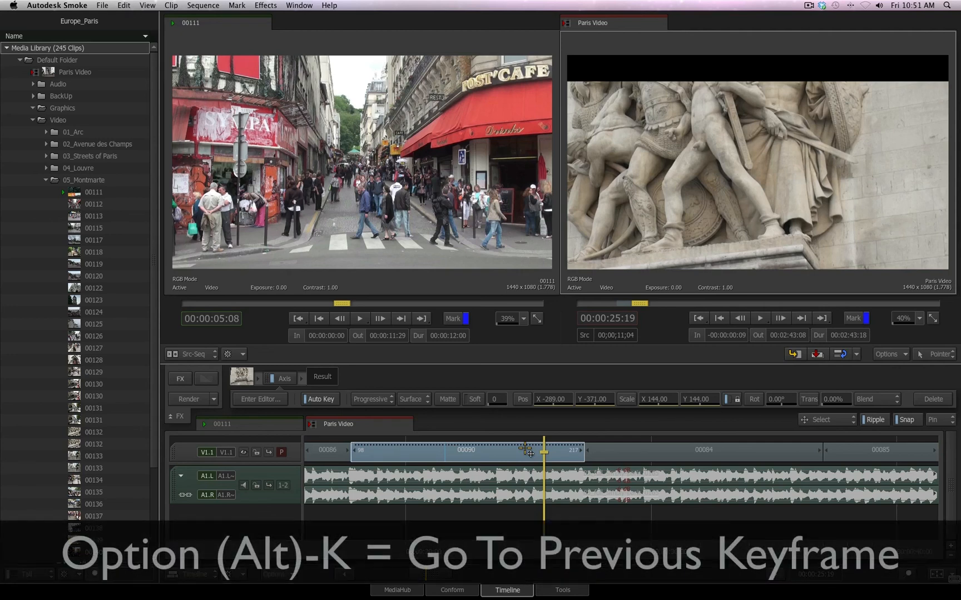
key("alt+k")
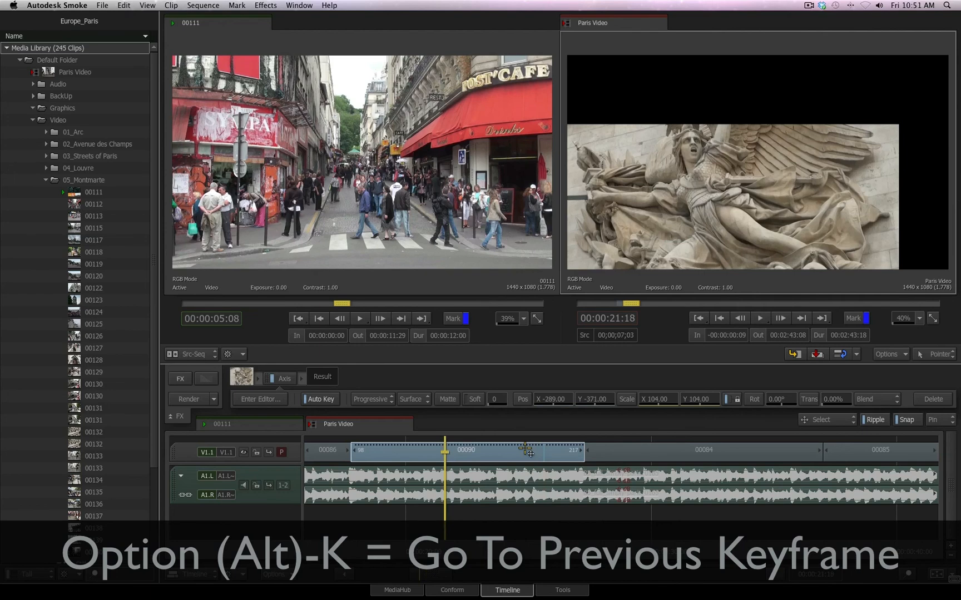
key("alt+k")
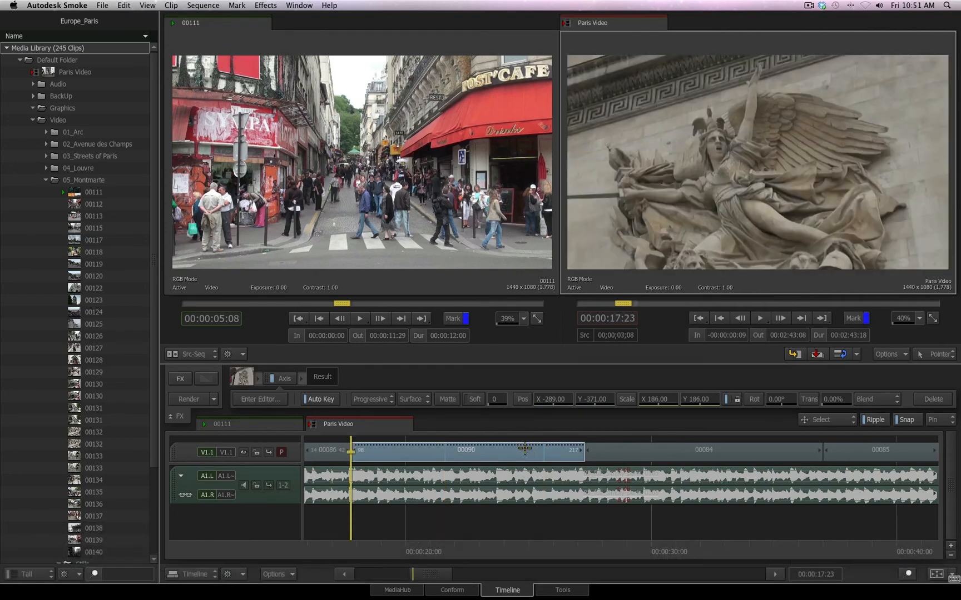
key("shift+k")
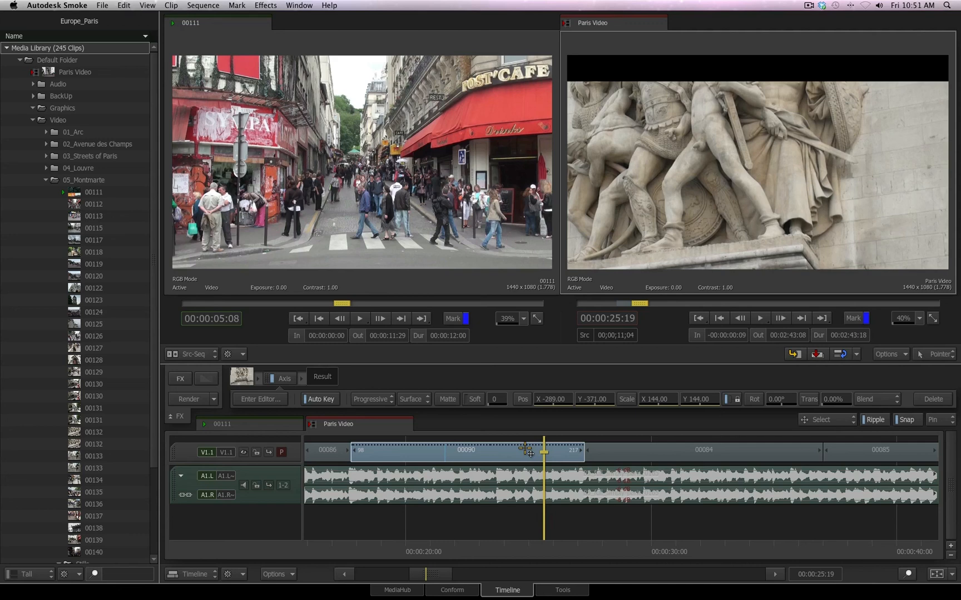
Step repeatedly back and forth between the Axis keyframes of clip 00090, finishing on the keyframe at 00:00:25:19
key("shift+Left")
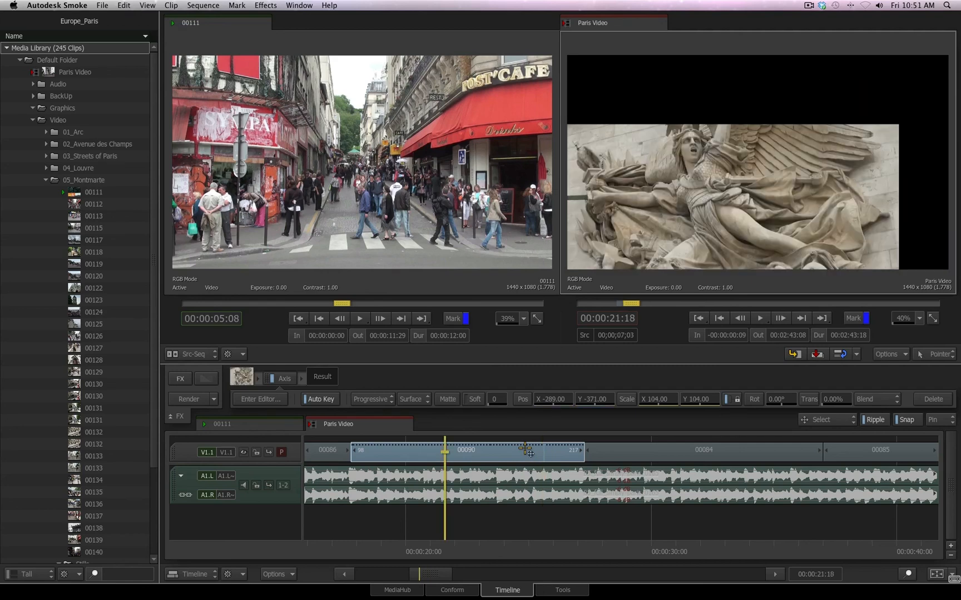
key("shift+Left")
key("shift+Right")
key("shift+Right")
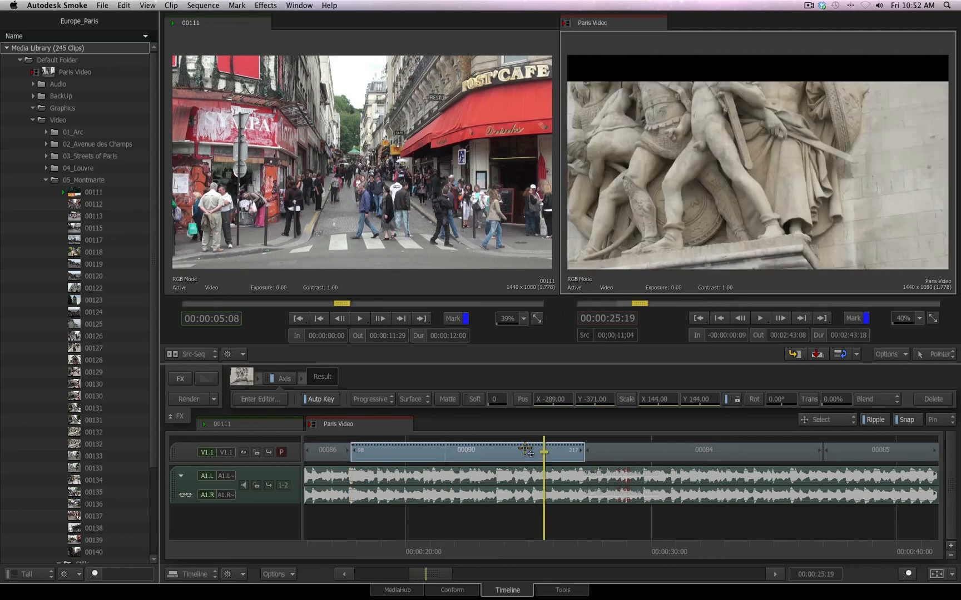
key("shift+Left")
key("shift+Right")
key("shift+Right")
Remove the Axis effect from clip 00090
left_click_drag(273, 380, 284, 407)
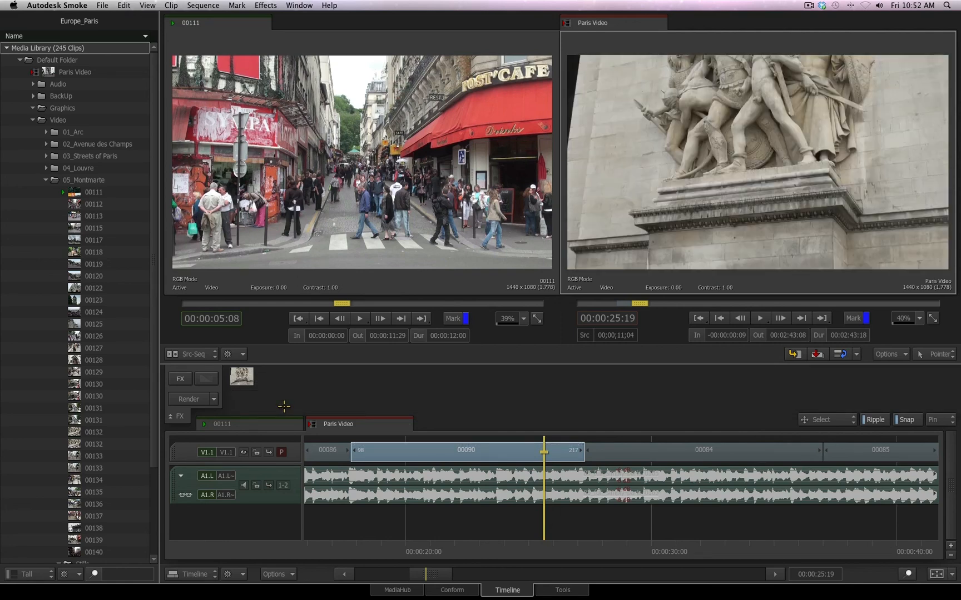